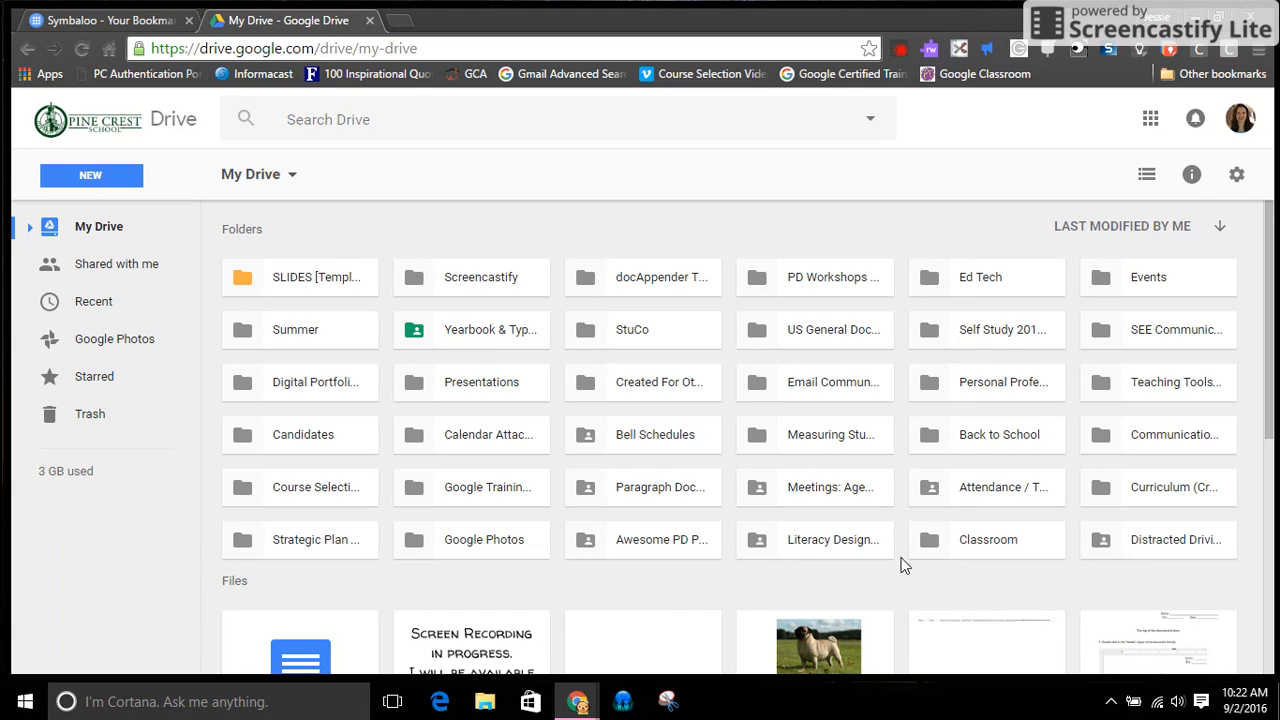
# Create a new Google Docs document from Drive and title it "Research Tool Demo"
pyautogui.click(135, 176)
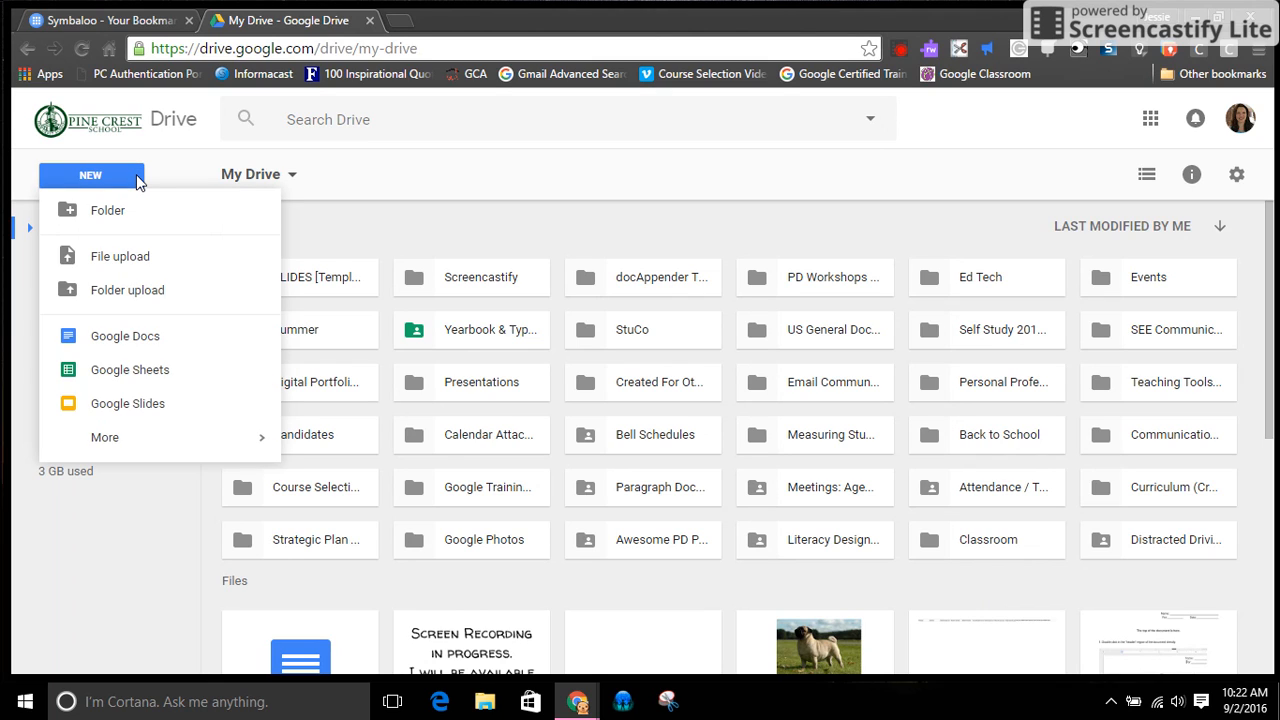
pyautogui.click(125, 337)
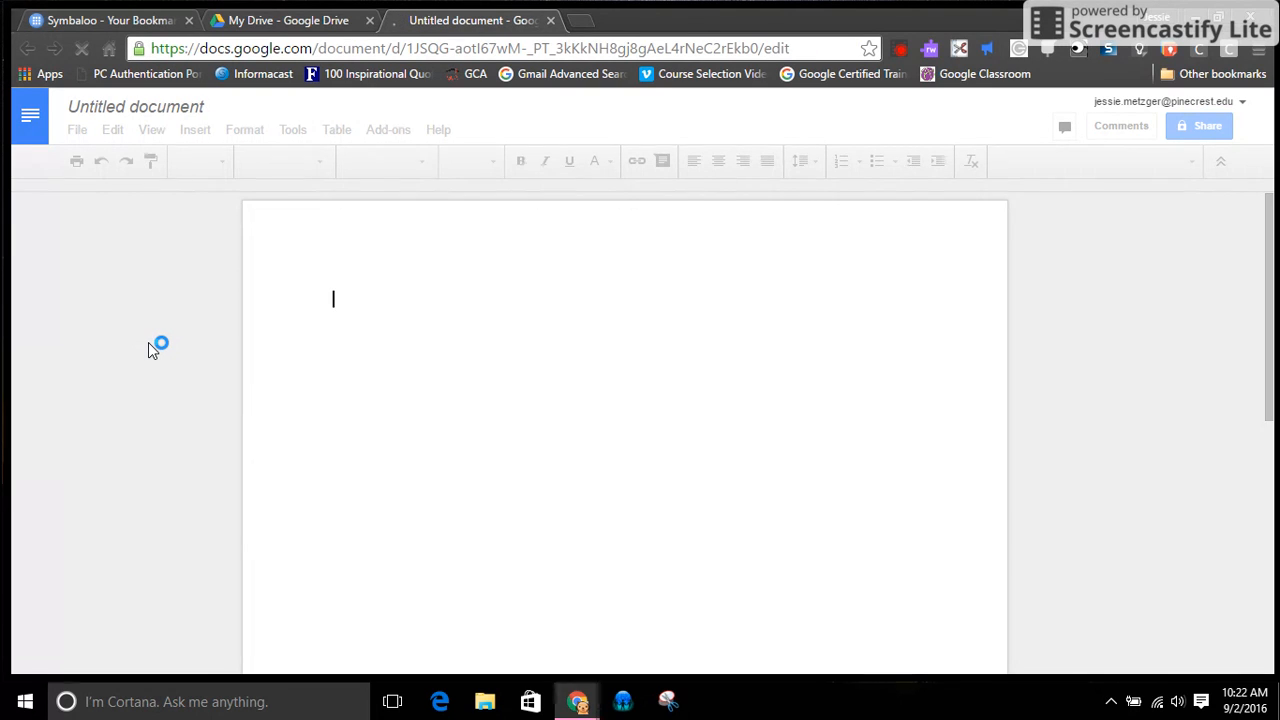
pyautogui.click(169, 108)
pyautogui.write('Re')
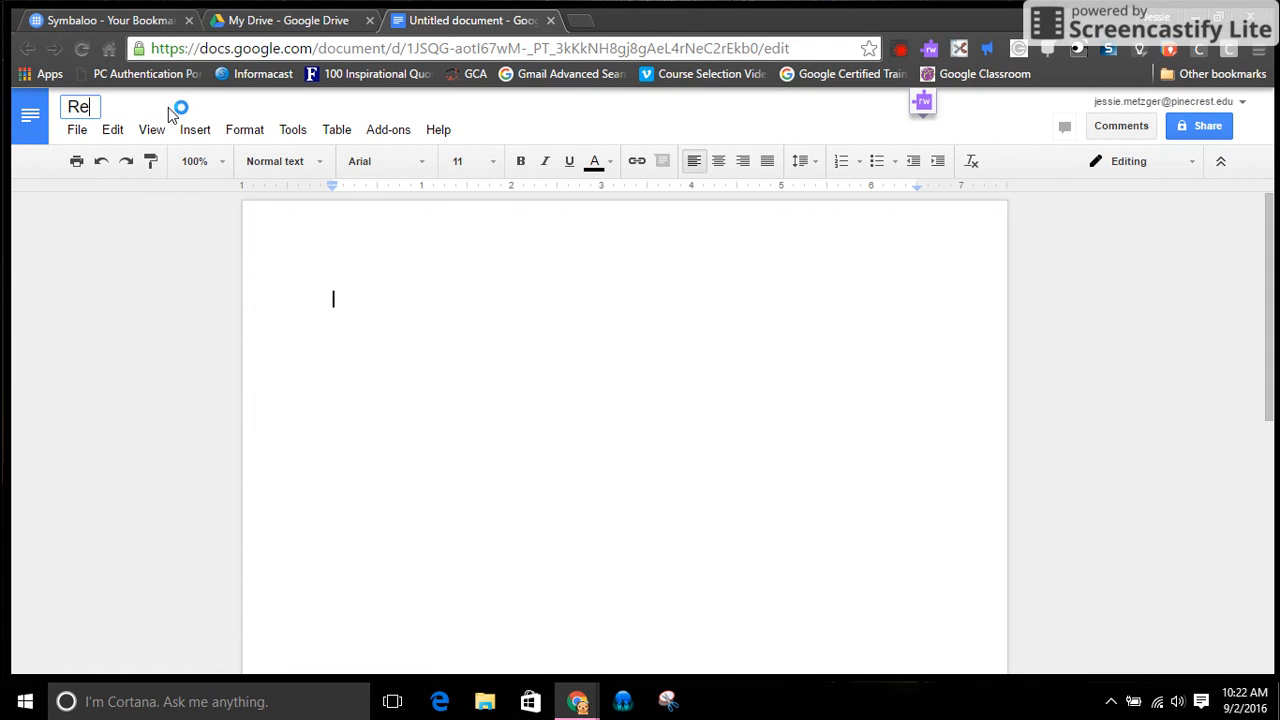
pyautogui.write('searech')
pyautogui.press('BackSpace')
pyautogui.press('BackSpace')
pyautogui.press('BackSpace')
pyautogui.press('BackSpace')
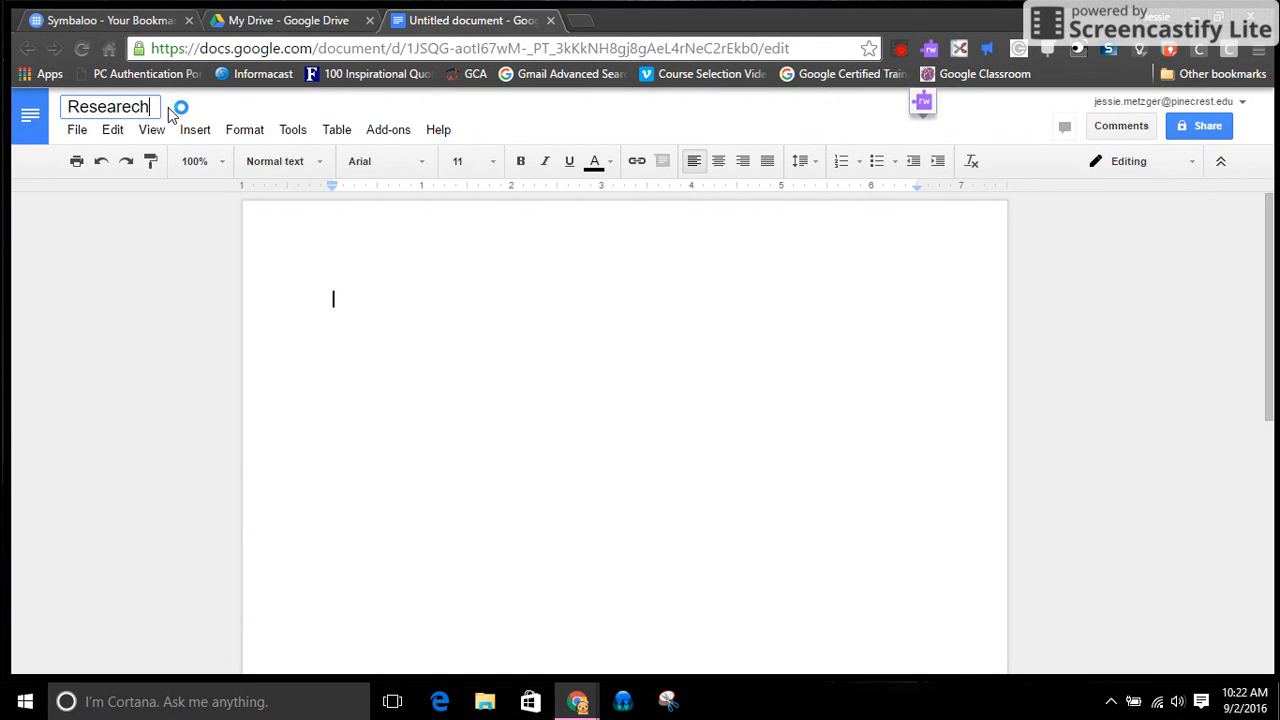
pyautogui.write('ch Tool Demo')
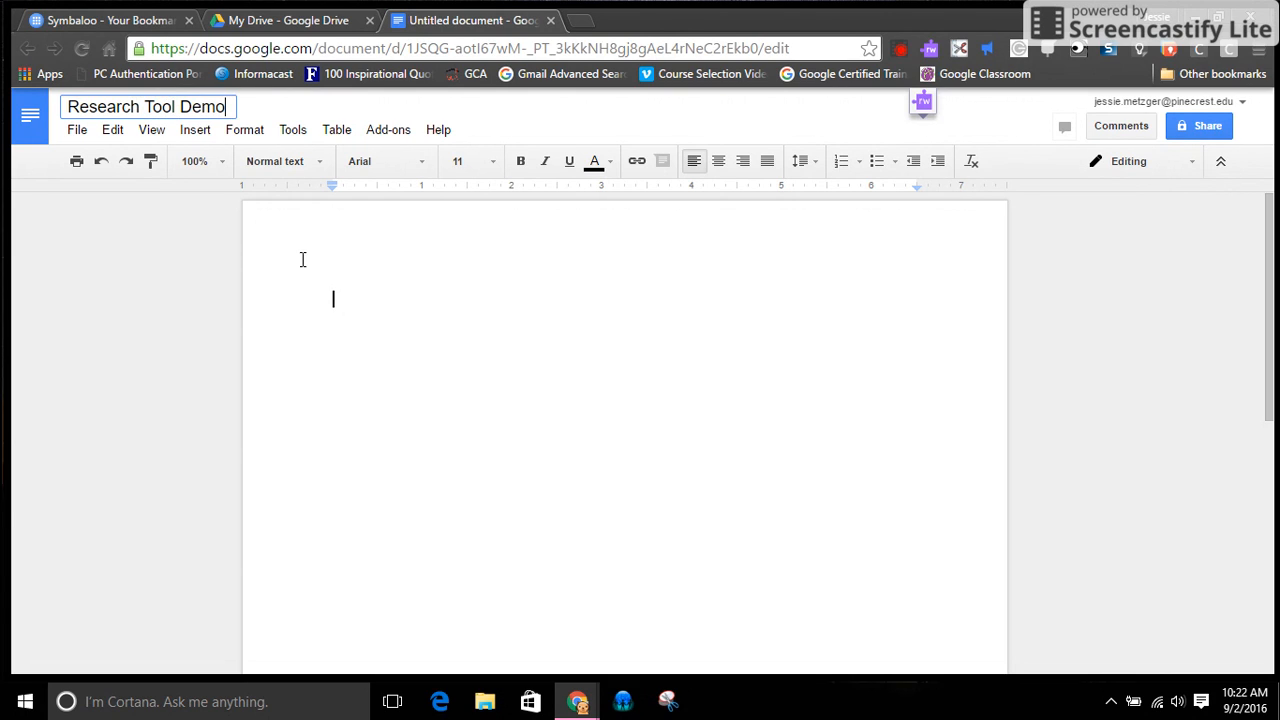
pyautogui.click(360, 291)
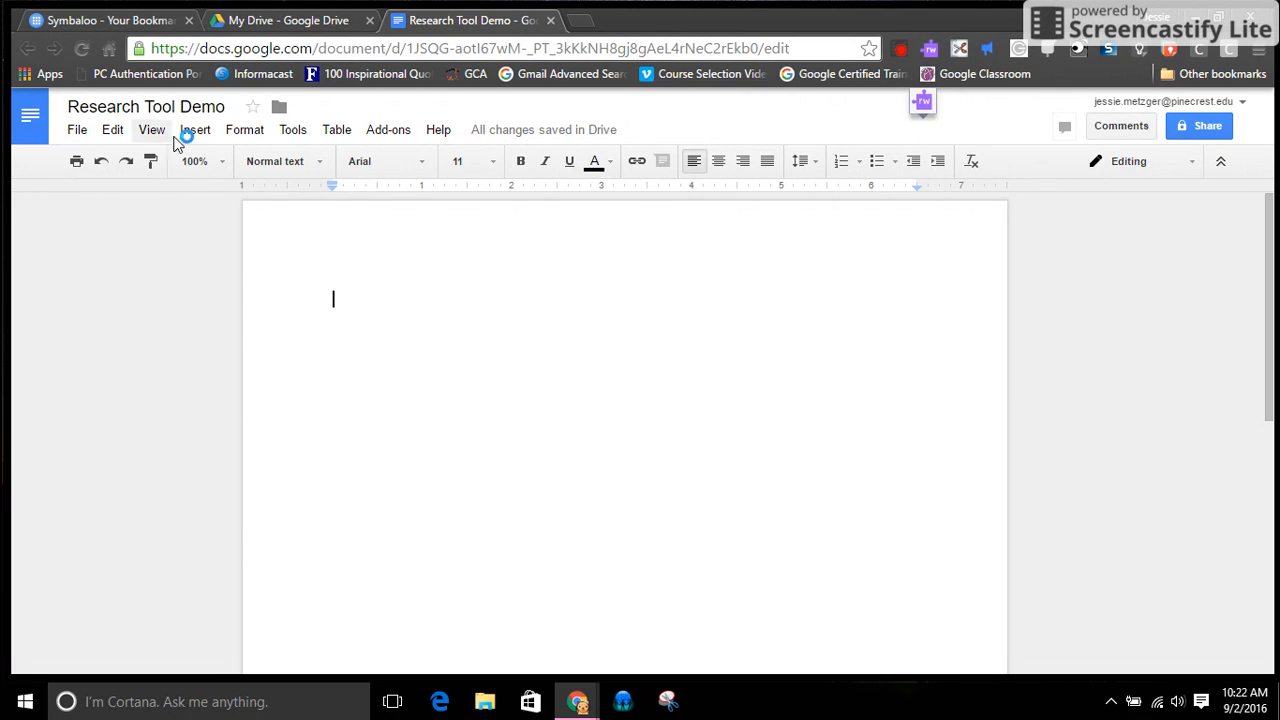
# Open the Research tool beside the document and search it for "Everglades"
pyautogui.click(298, 132)
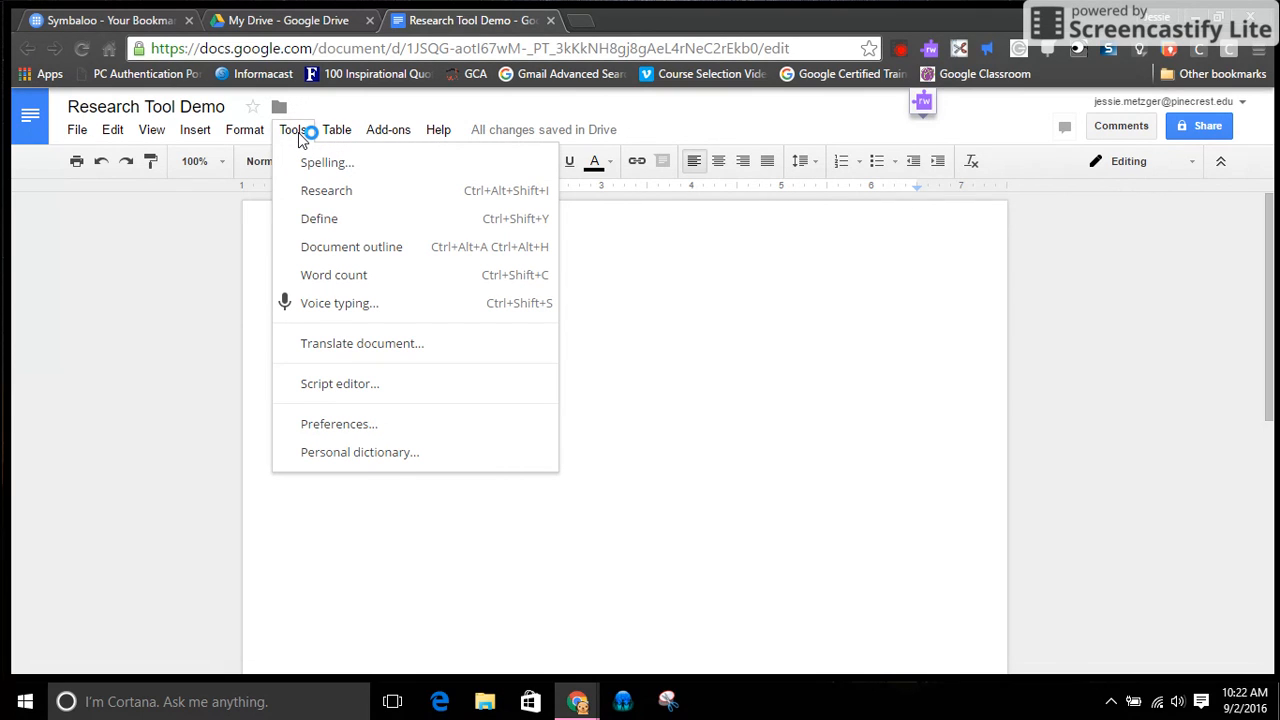
pyautogui.click(337, 194)
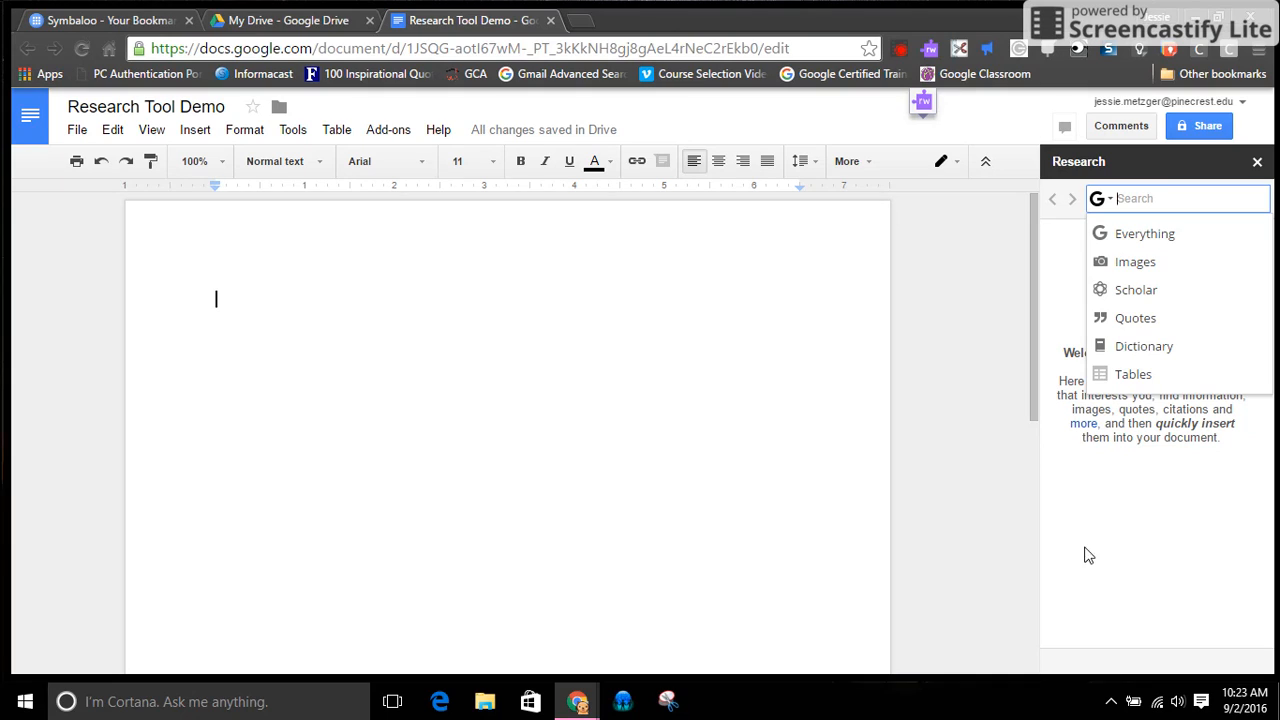
pyautogui.click(1101, 202)
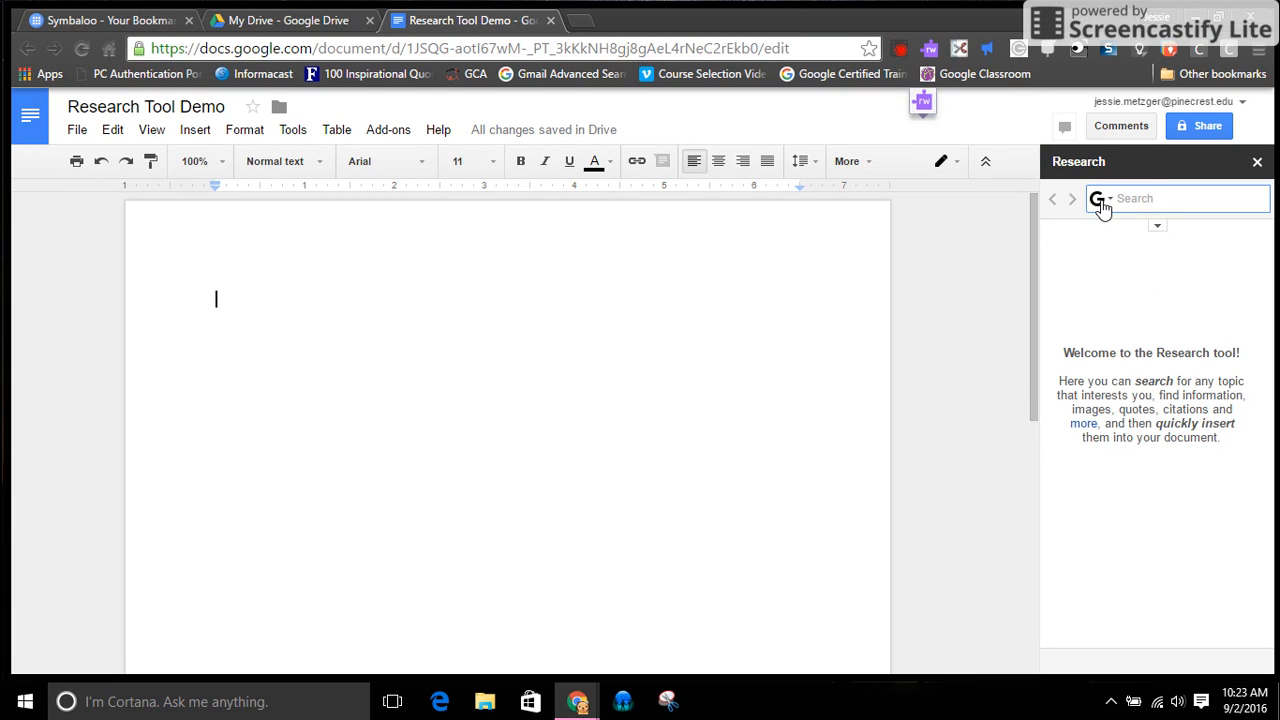
pyautogui.click(1155, 196)
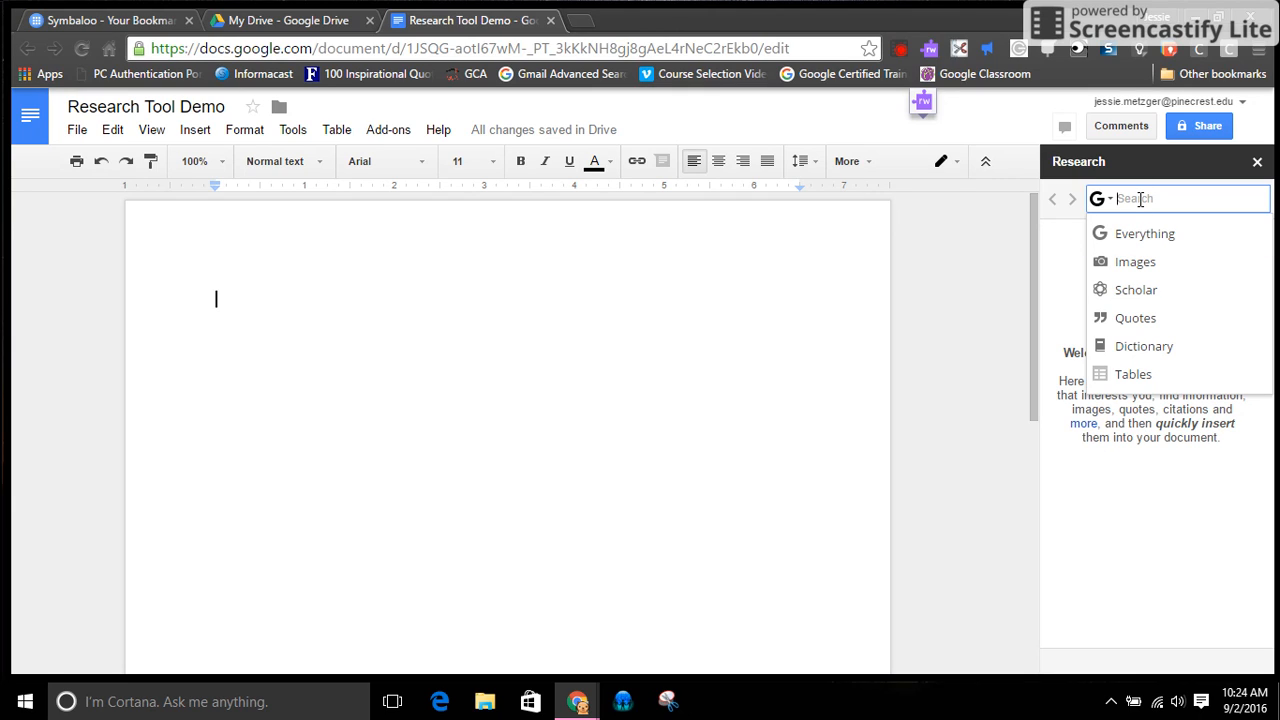
pyautogui.write('Ever')
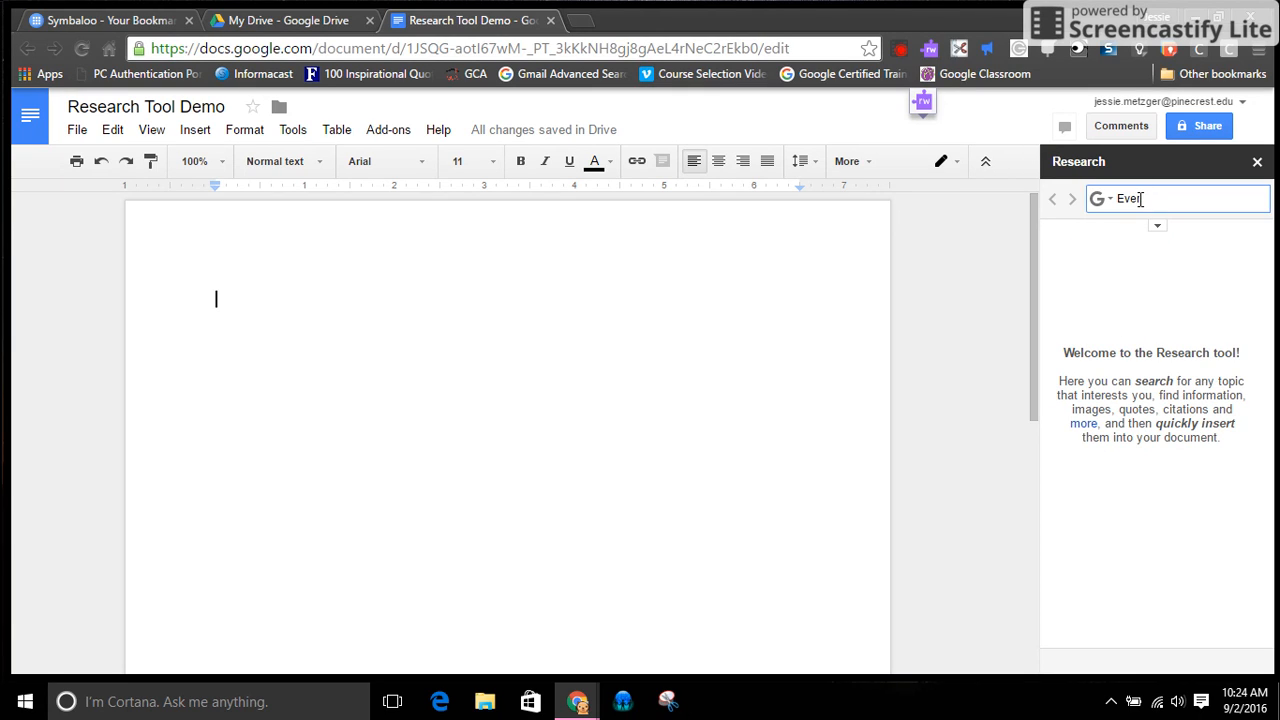
pyautogui.write('glades')
pyautogui.press('Return')
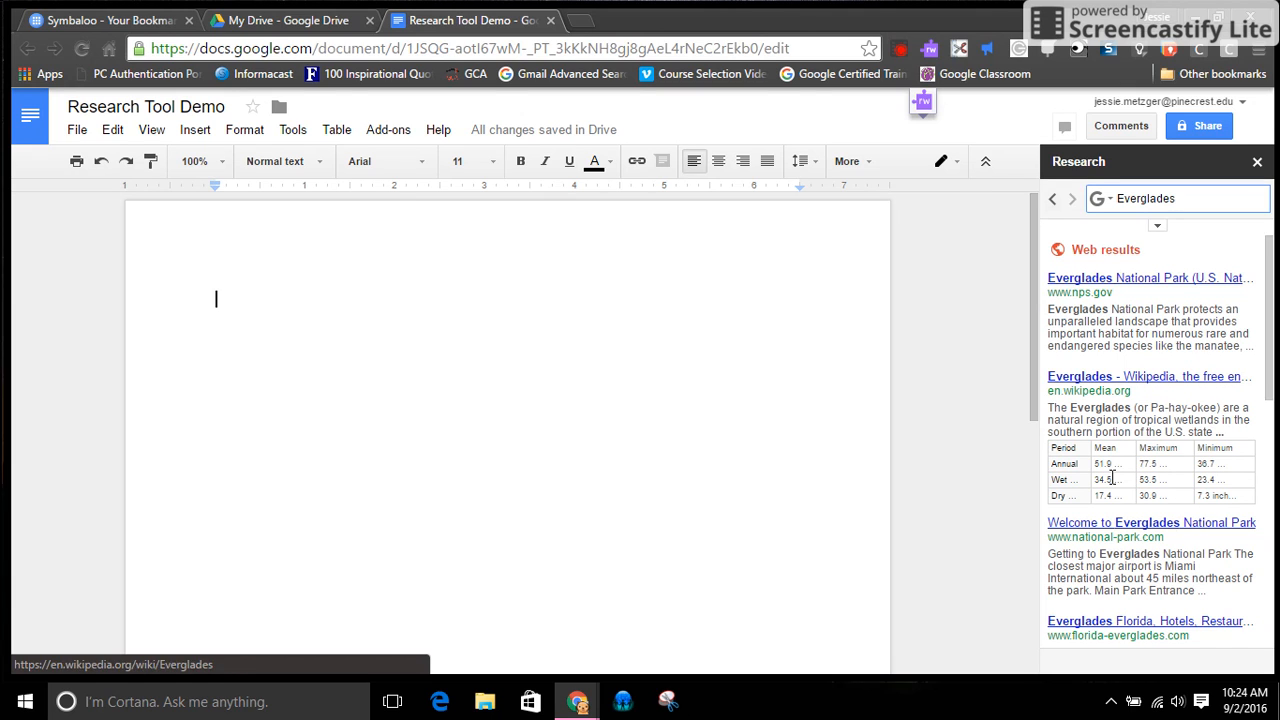
pyautogui.moveTo(1270, 338); pyautogui.dragTo(1270, 517)
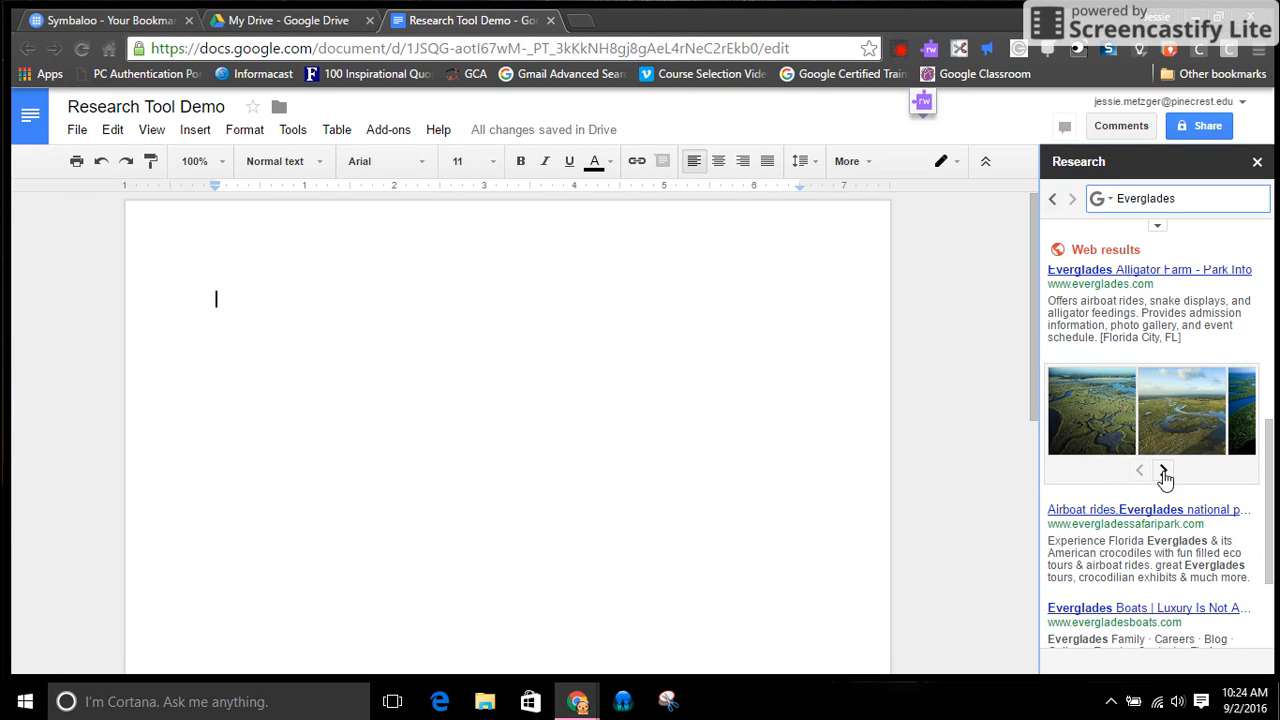
pyautogui.moveTo(1269, 432); pyautogui.dragTo(1270, 498)
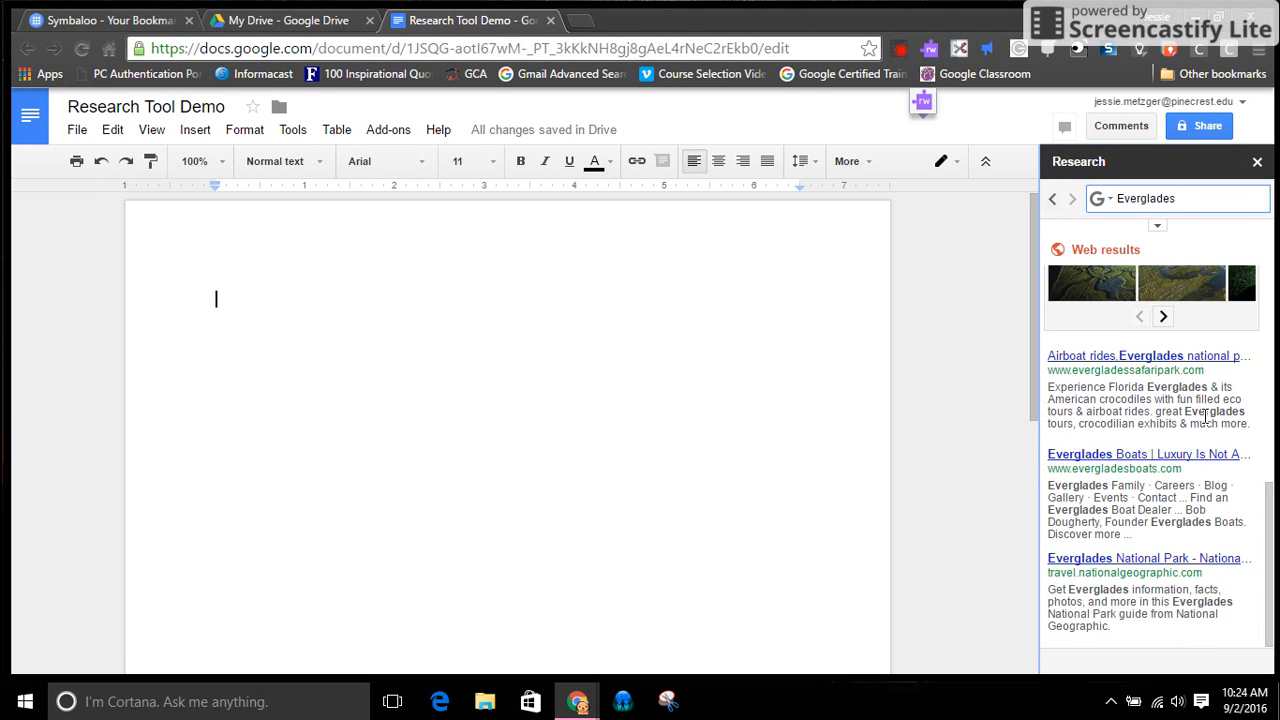
pyautogui.moveTo(1270, 545); pyautogui.dragTo(1276, 262)
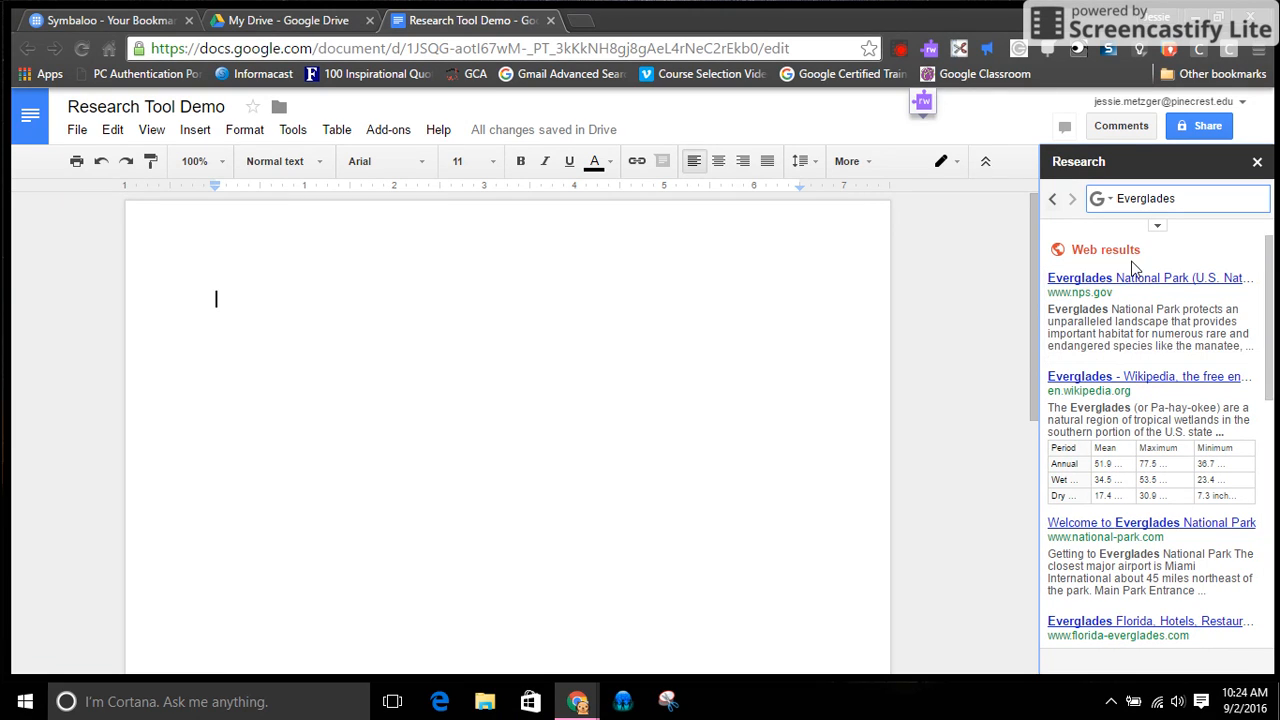
pyautogui.moveTo(1108, 278)
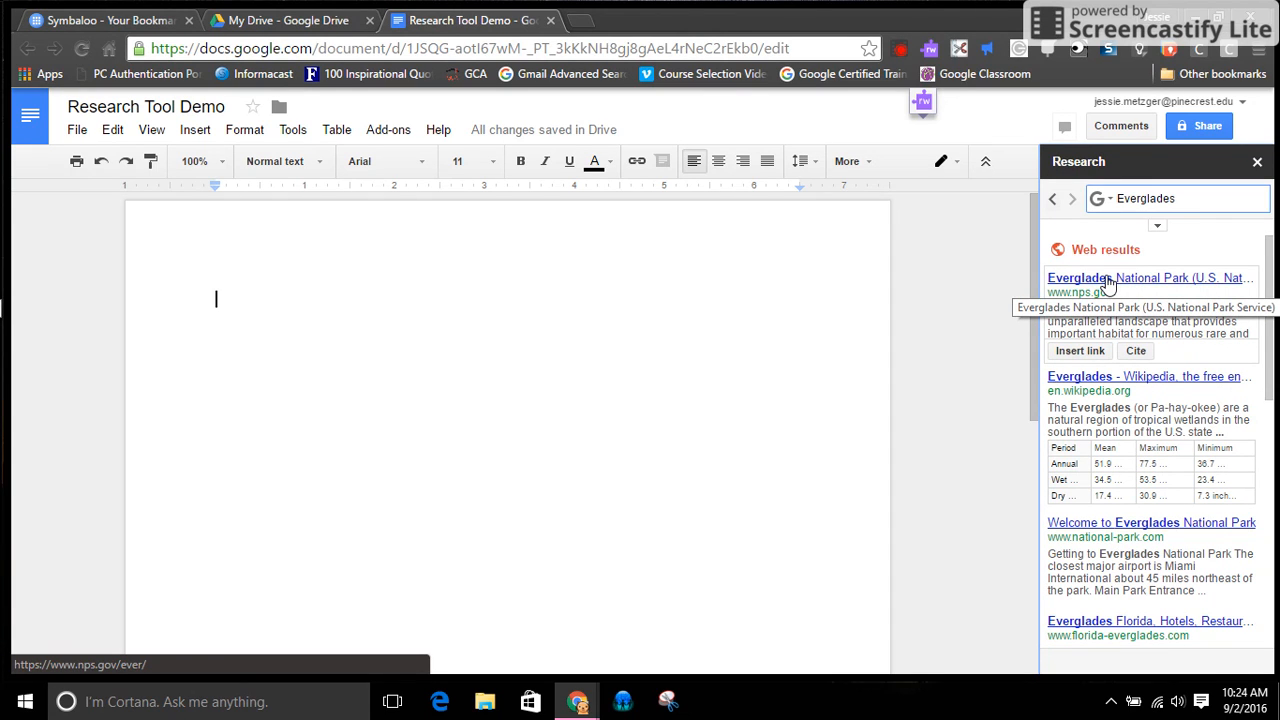
pyautogui.click(1108, 280)
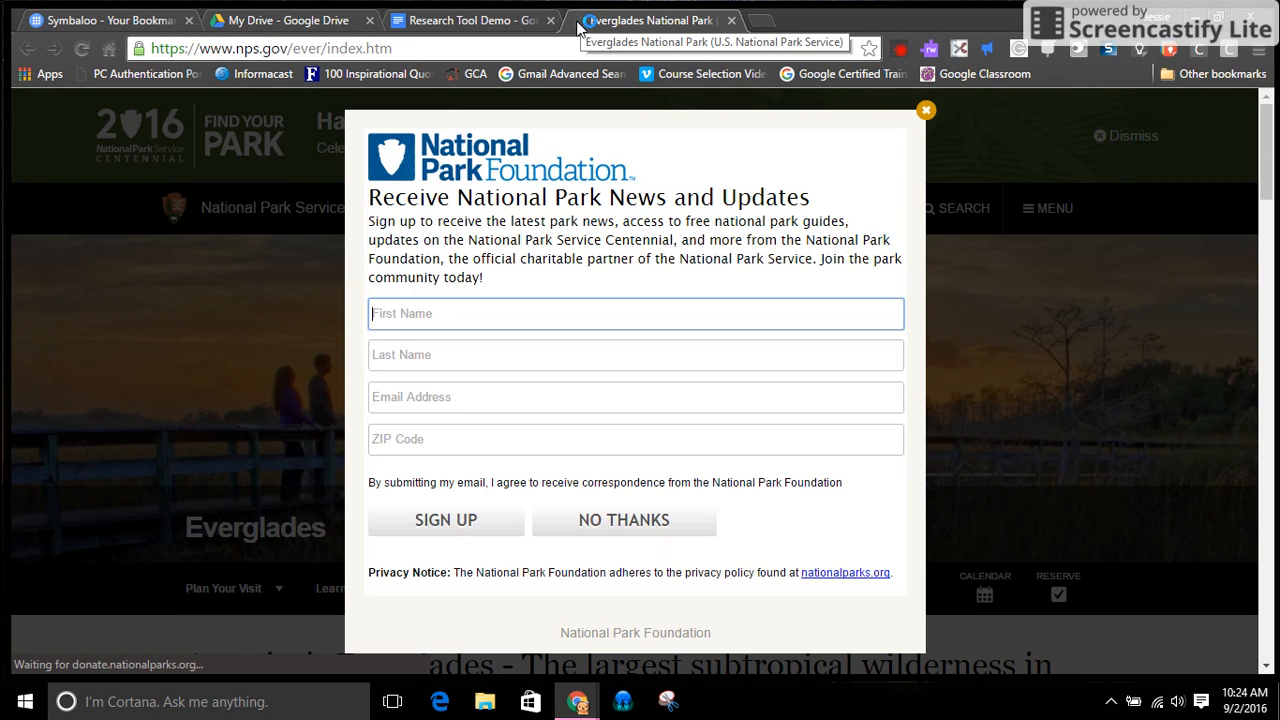
pyautogui.click(926, 110)
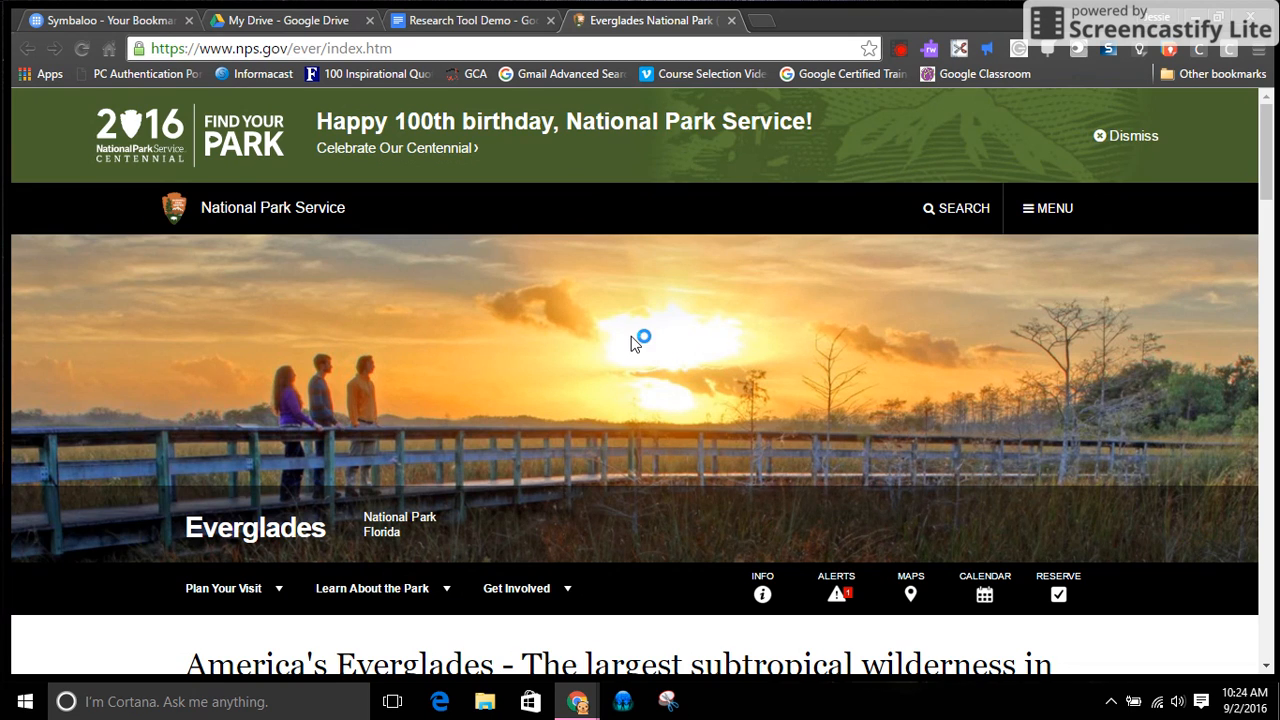
pyautogui.scroll(-2, 640, 340)
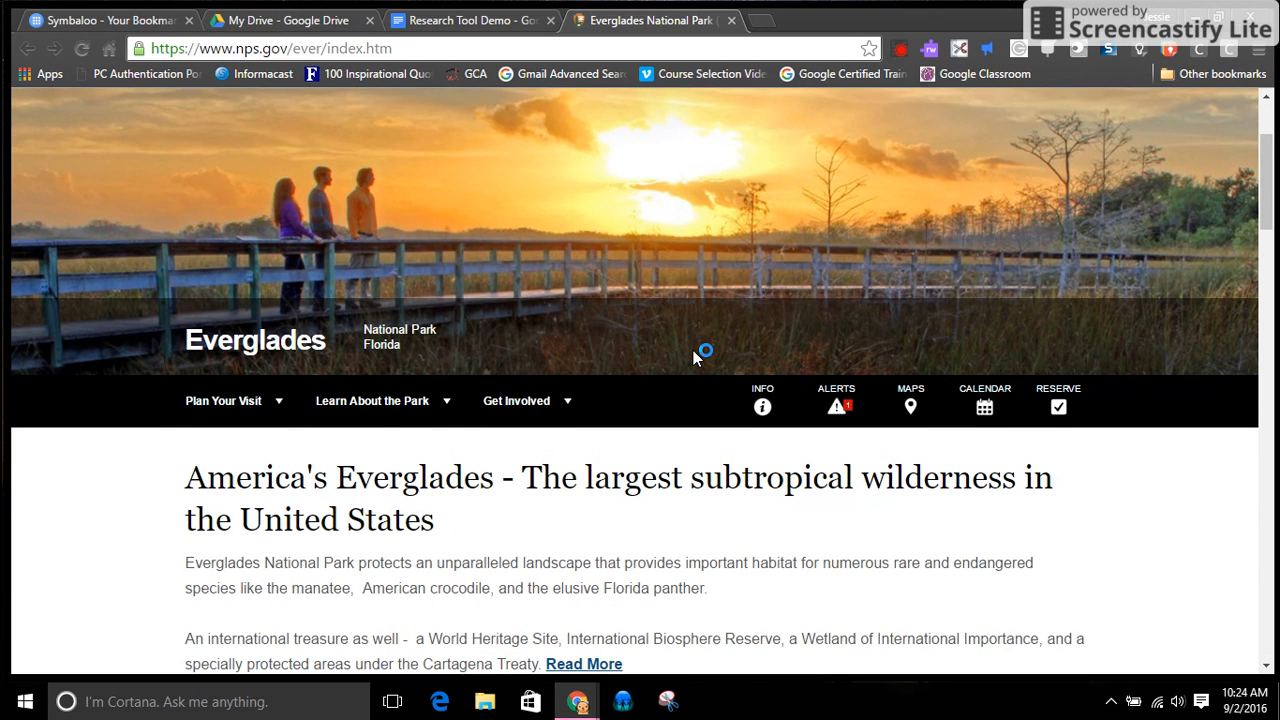
pyautogui.scroll(-3, 693, 350)
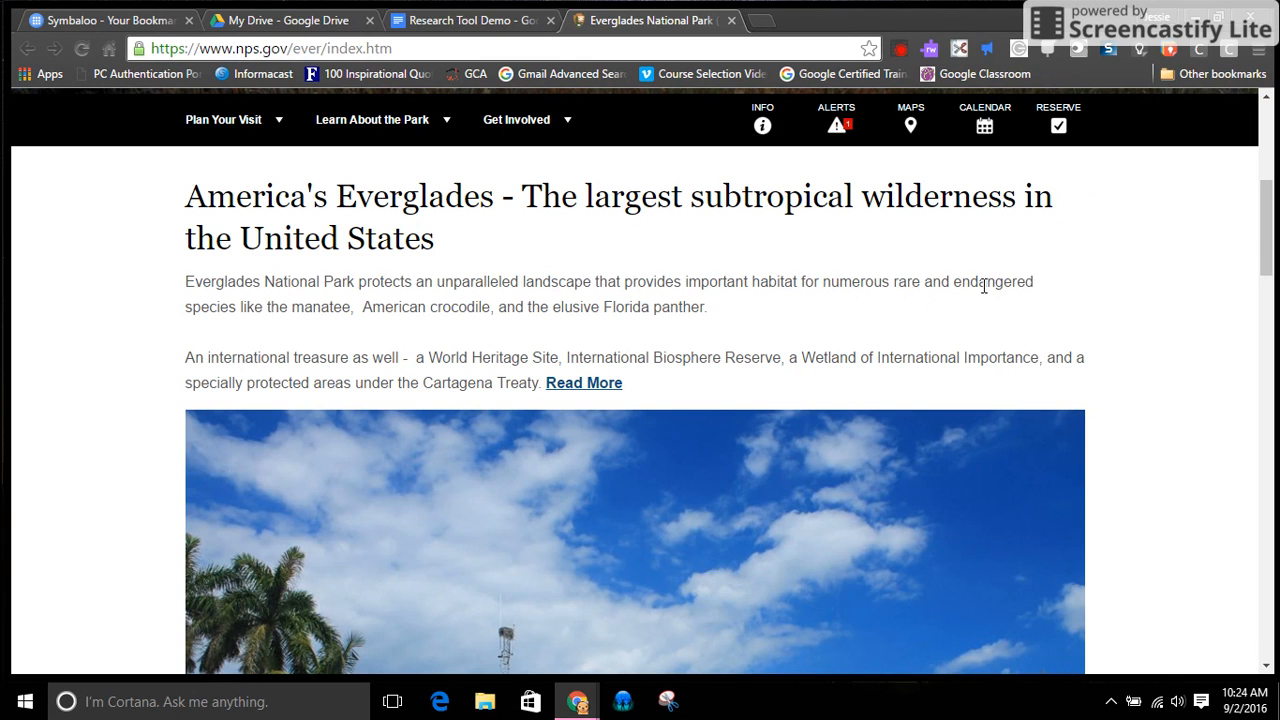
pyautogui.scroll(5, 877, 294)
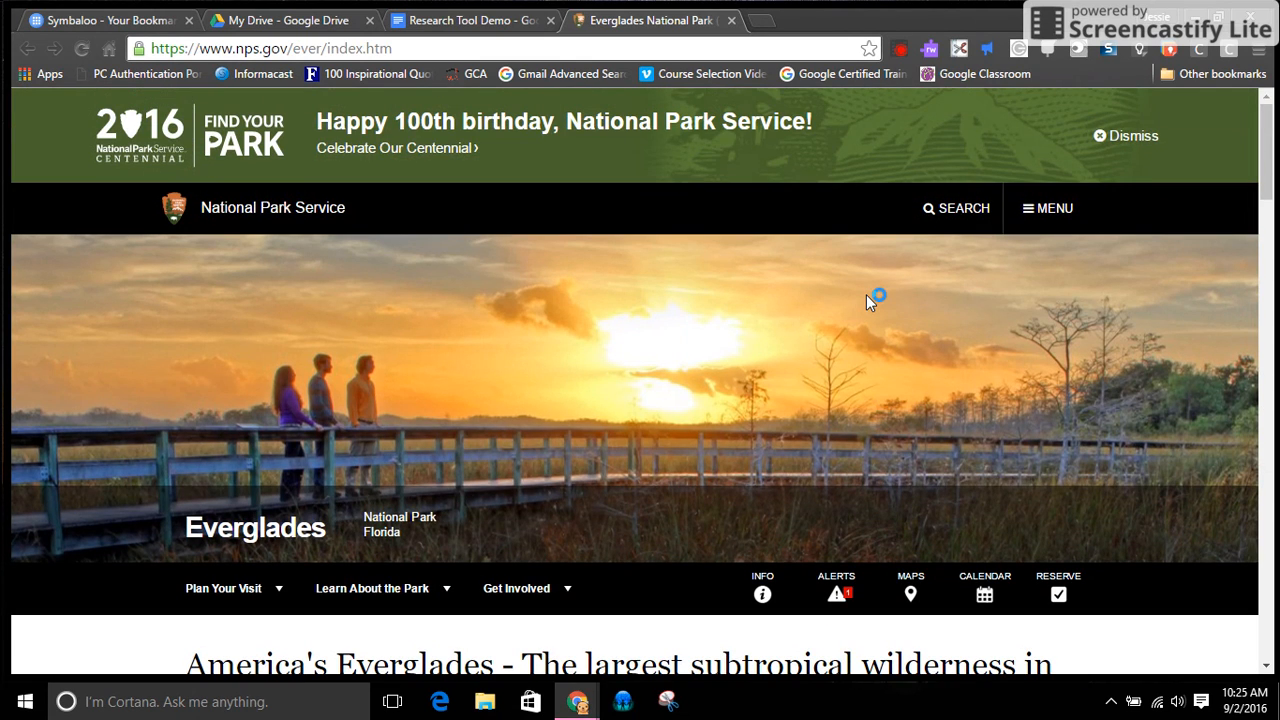
# Return to the document and write "The Everglades are an important National Park in South Florida."
pyautogui.click(462, 22)
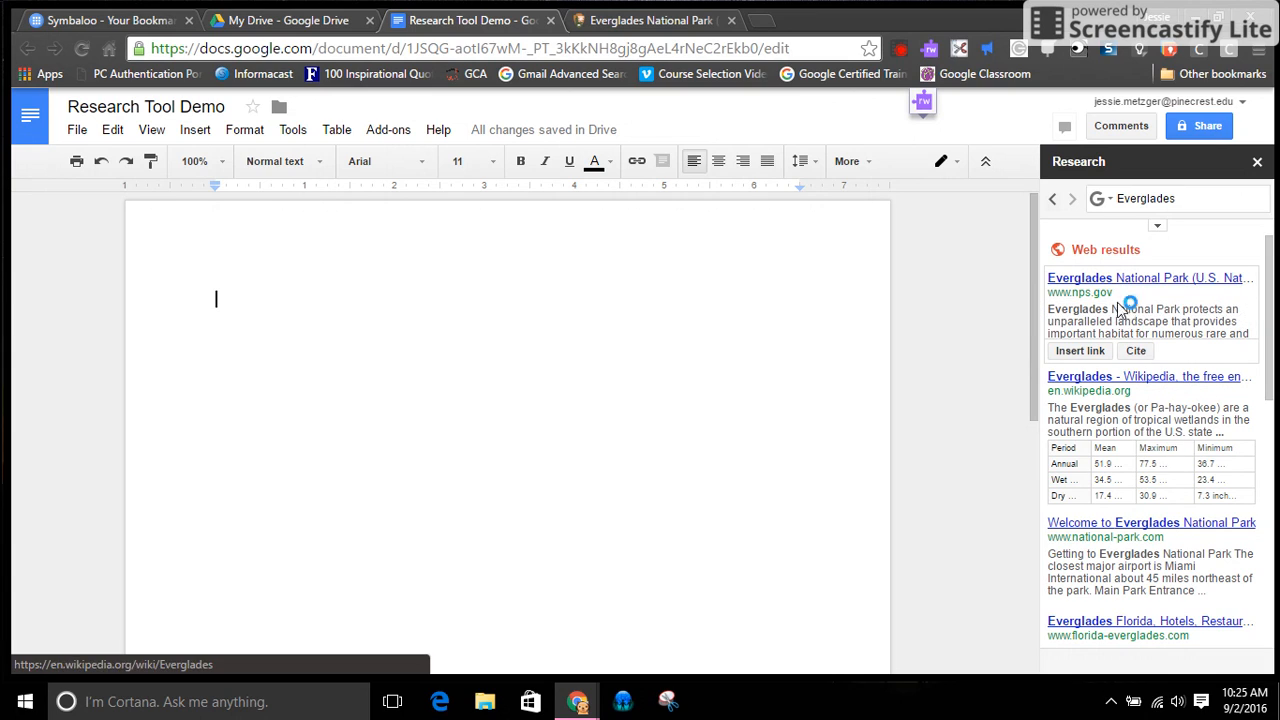
pyautogui.doubleClick(263, 309)
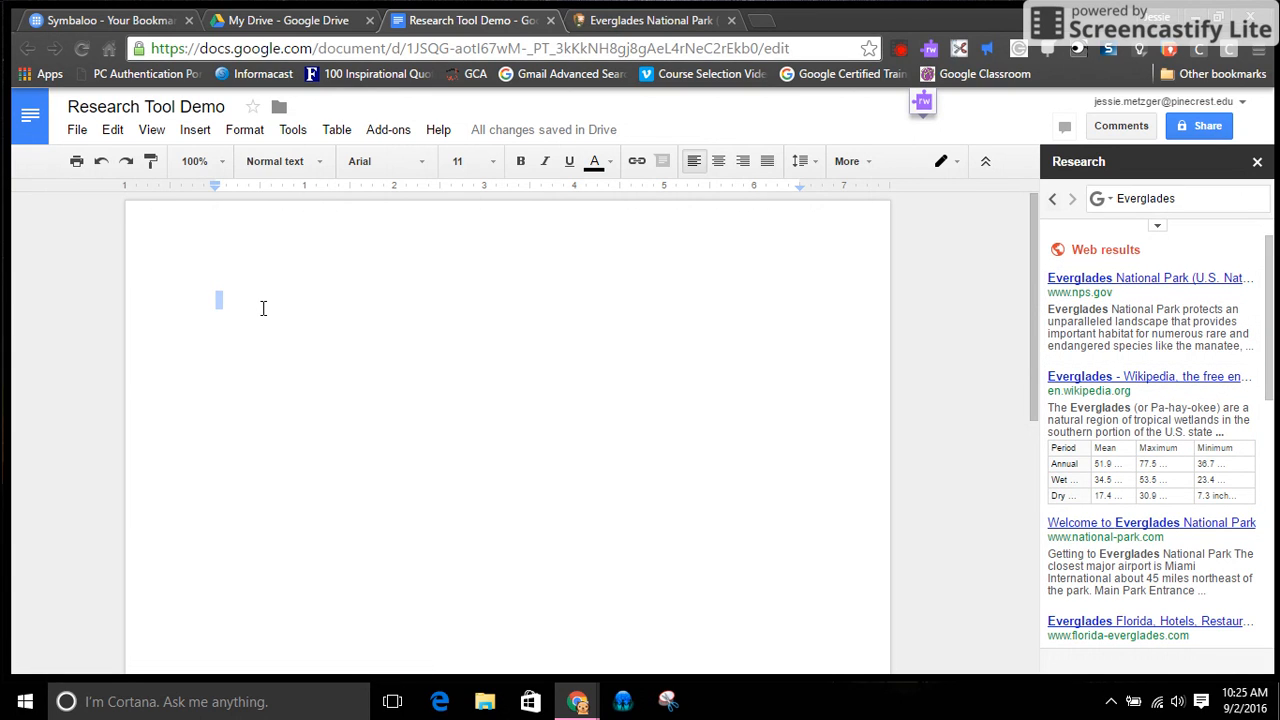
pyautogui.write('The Eve')
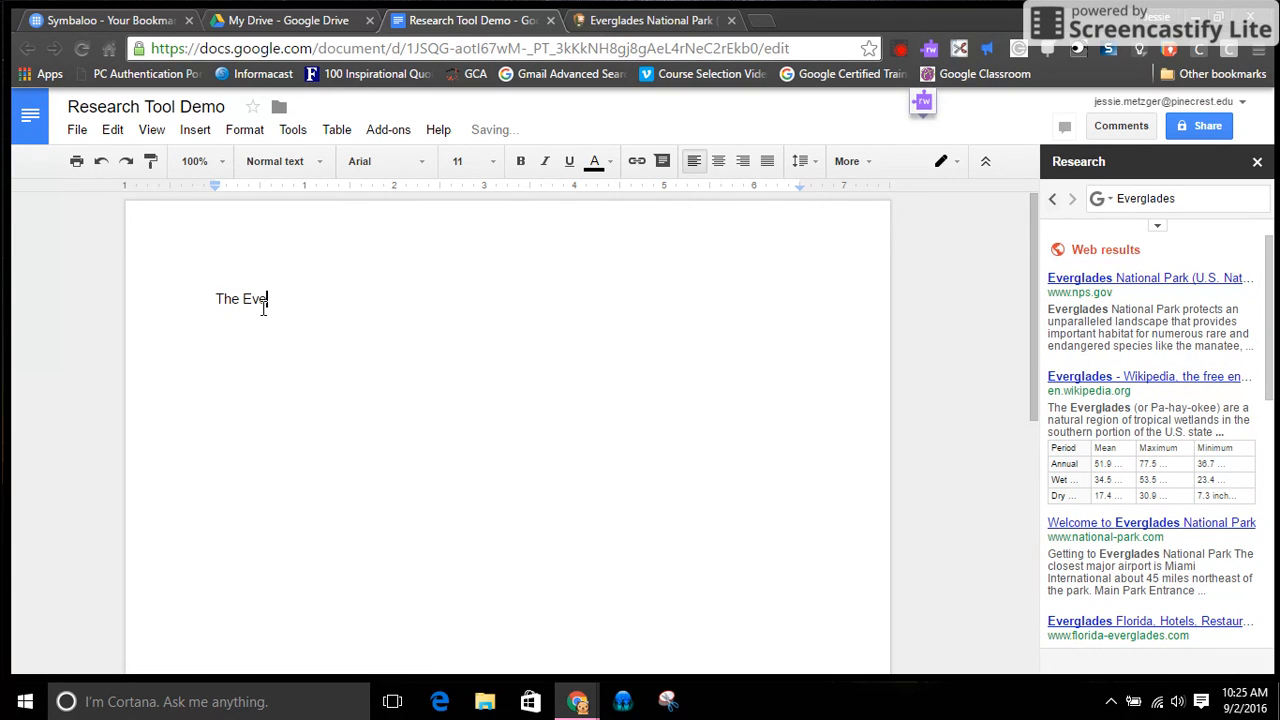
pyautogui.write('rgla')
pyautogui.press('BackSpace')
pyautogui.write('lades are an important National PAr')
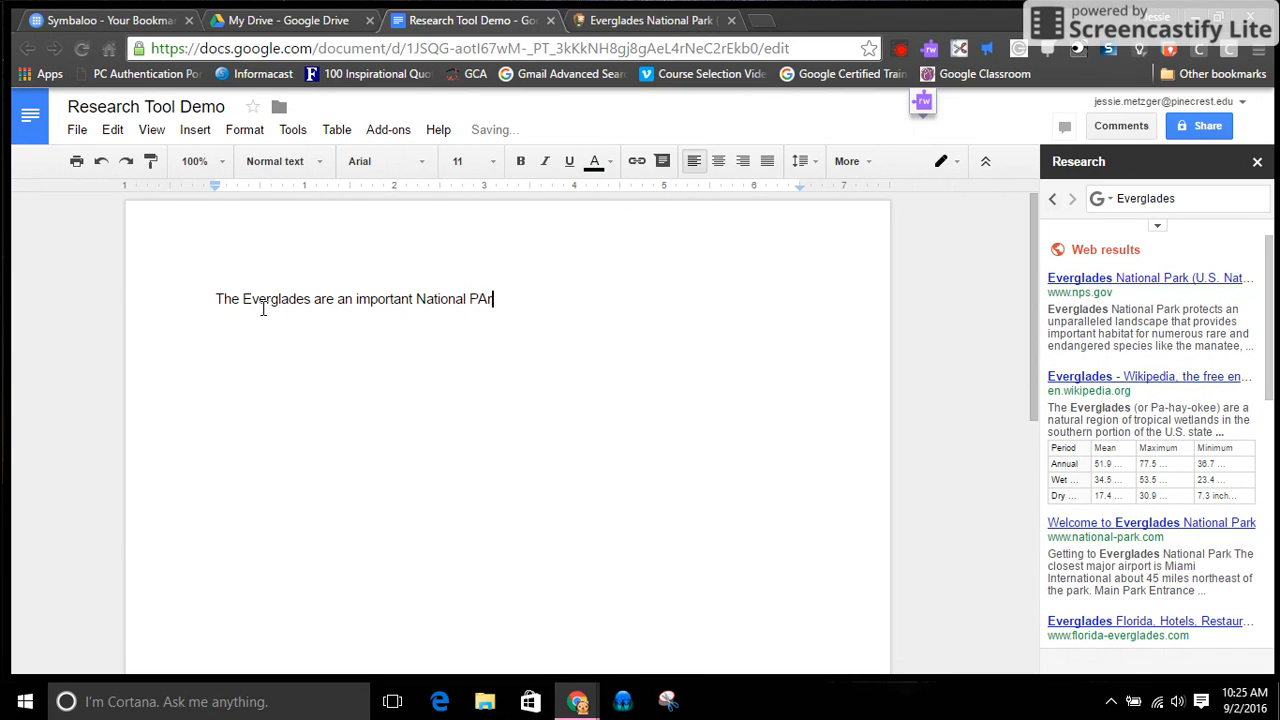
pyautogui.press('BackSpace')
pyautogui.press('BackSpace')
pyautogui.write('ark in South Florida.')
pyautogui.moveTo(597, 298); pyautogui.dragTo(500, 298)
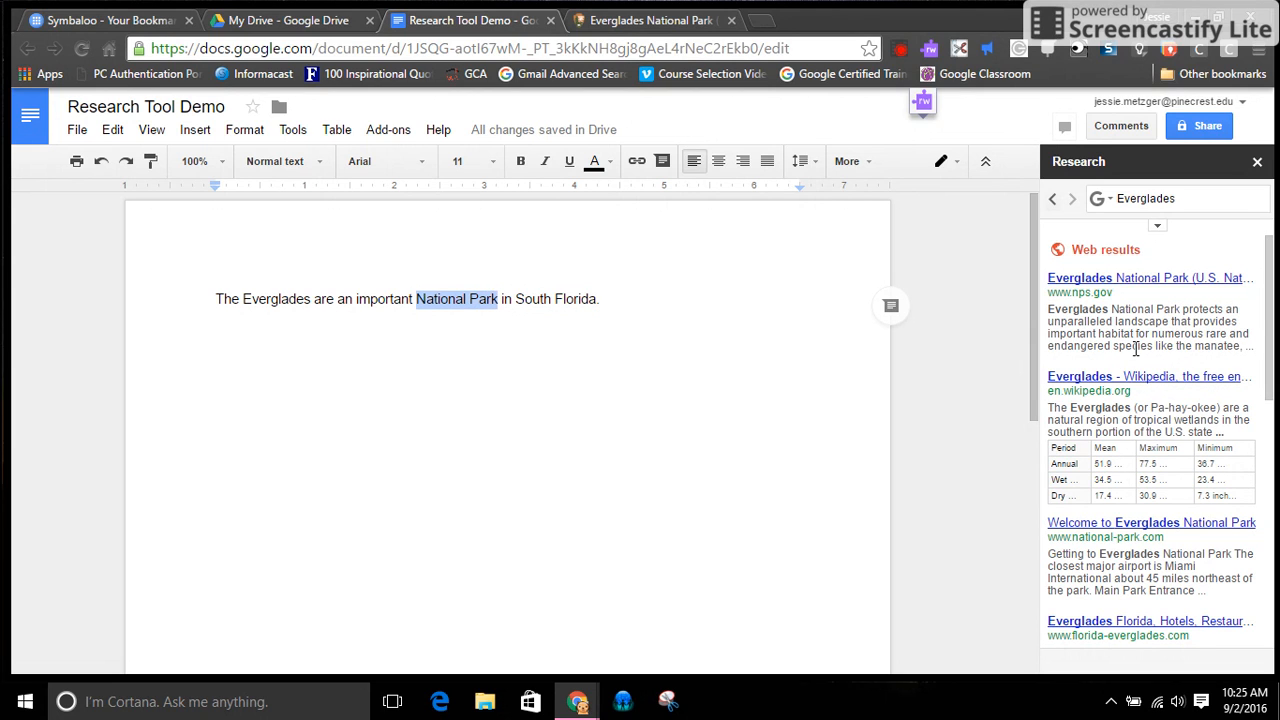
pyautogui.moveTo(1143, 286)
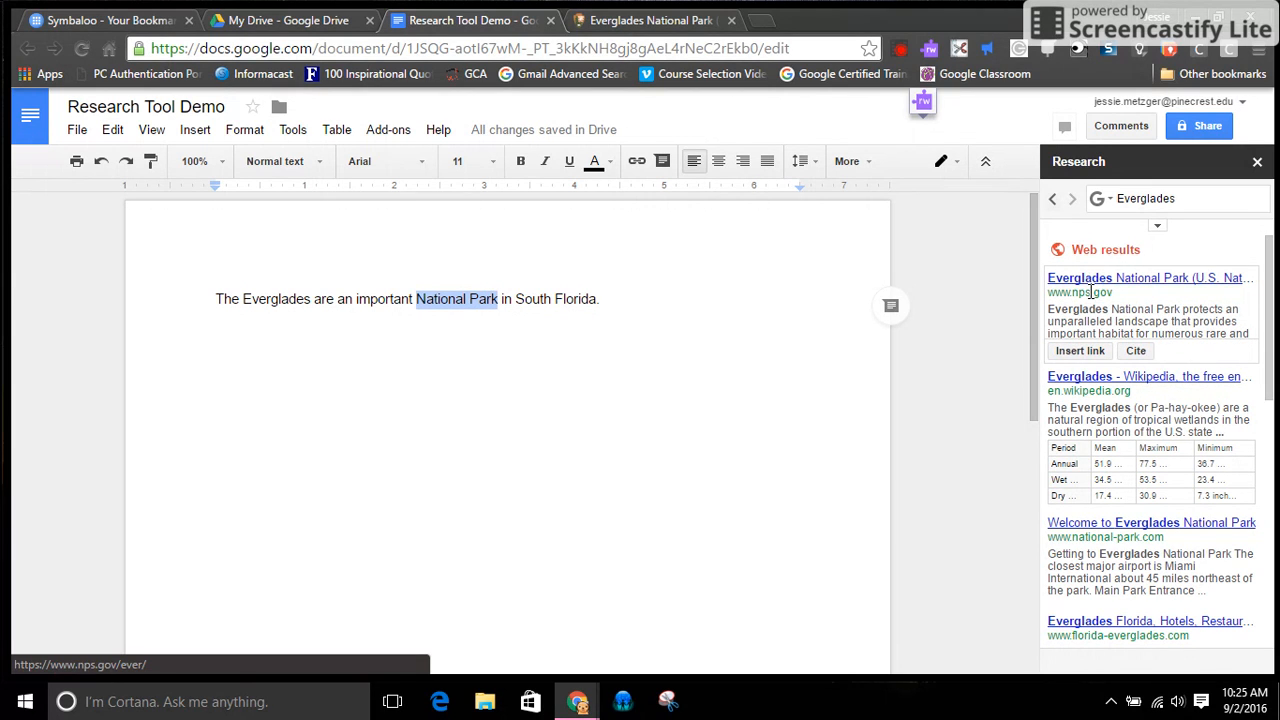
pyautogui.click(1091, 356)
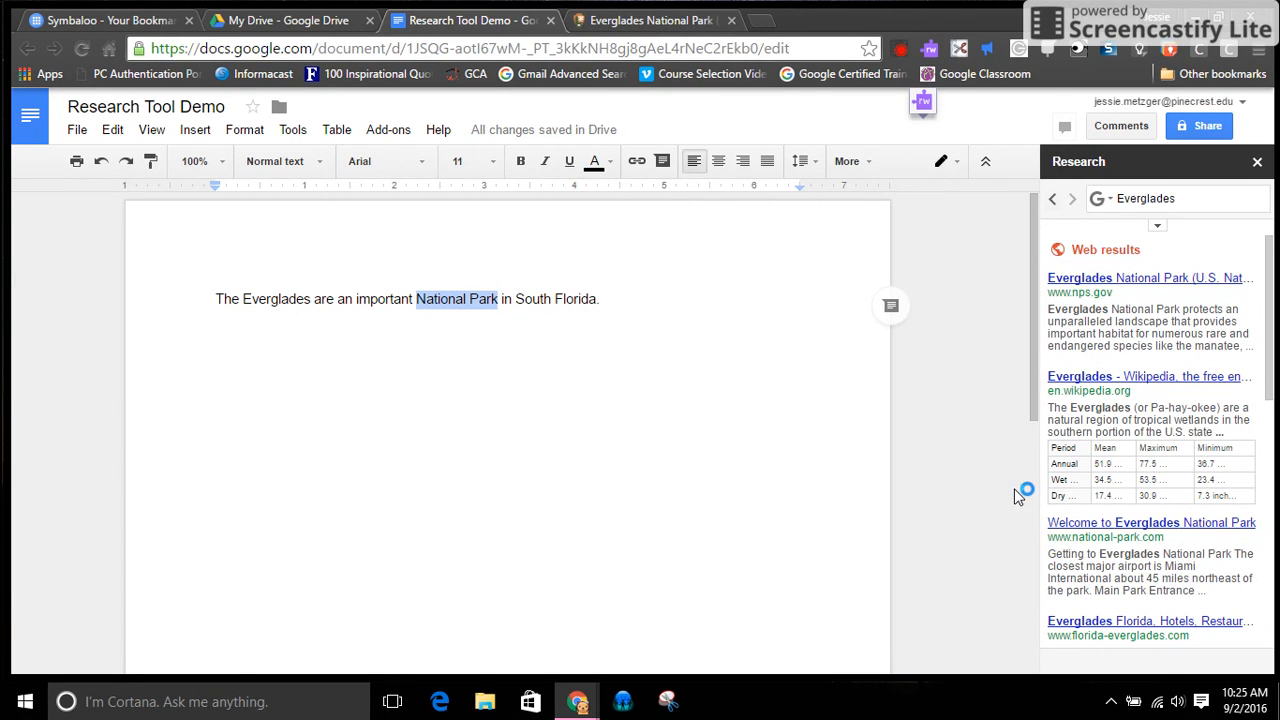
pyautogui.moveTo(1117, 302)
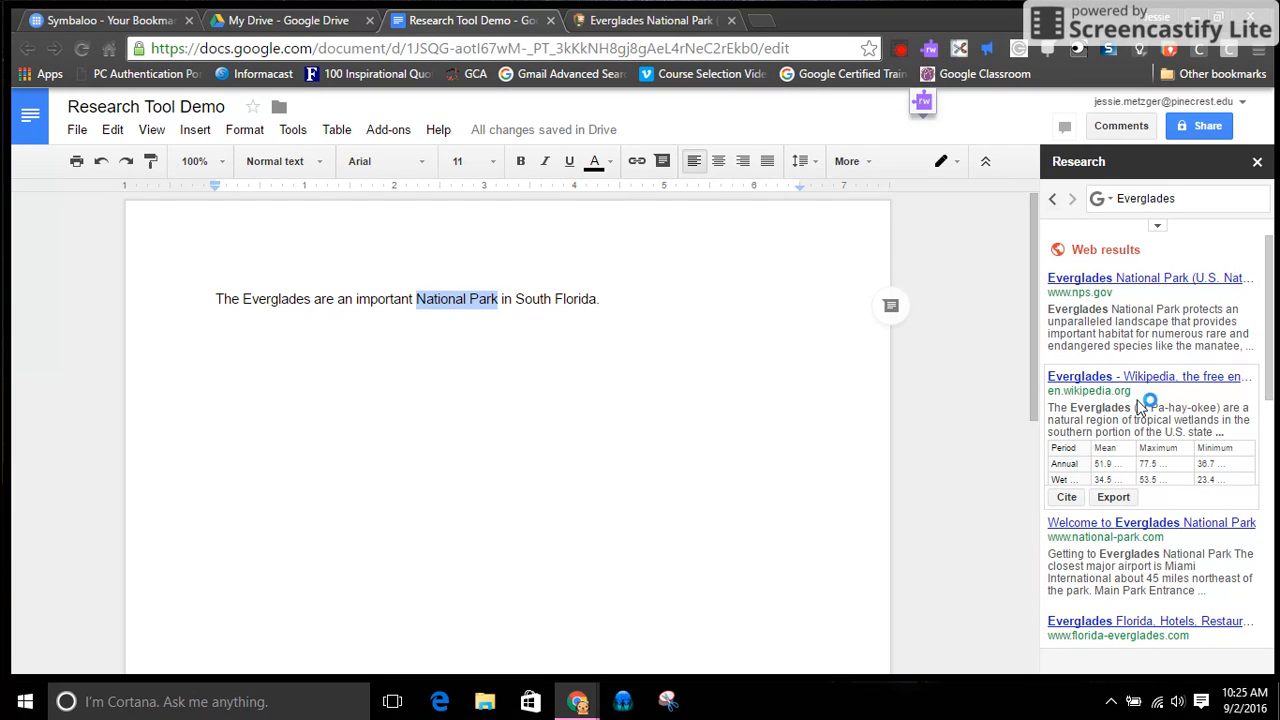
pyautogui.moveTo(1135, 560)
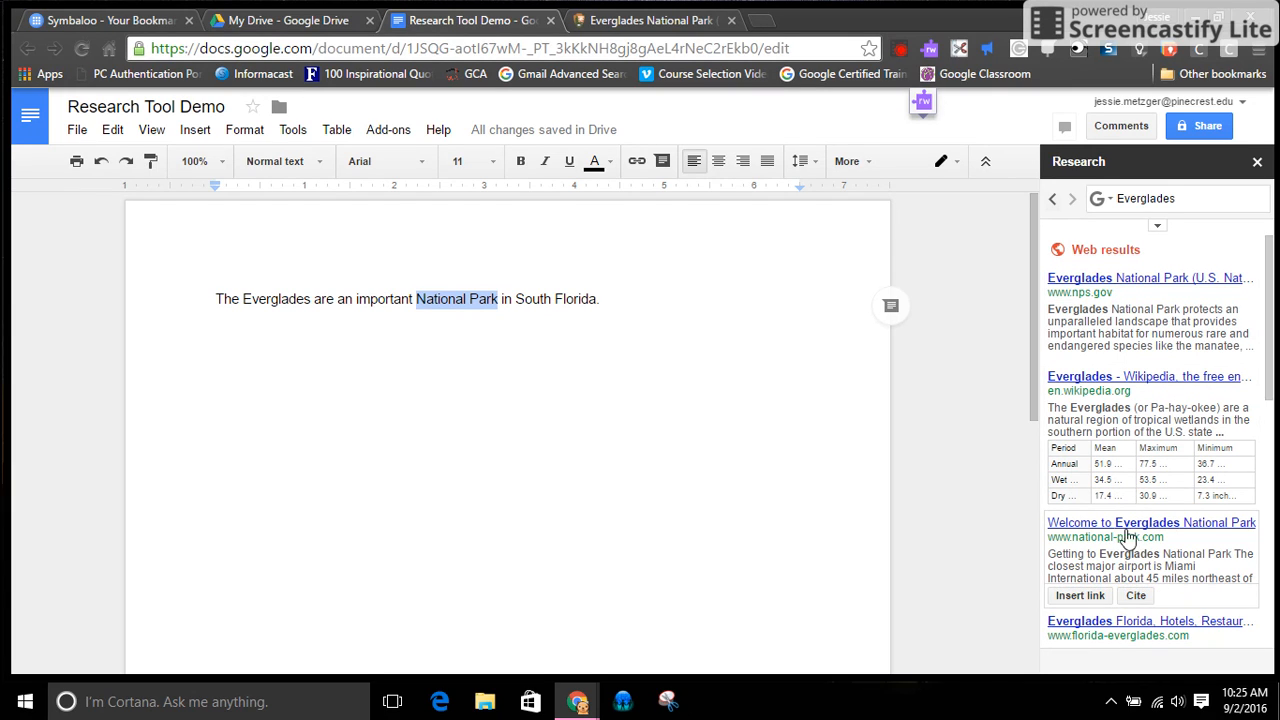
pyautogui.moveTo(1087, 322)
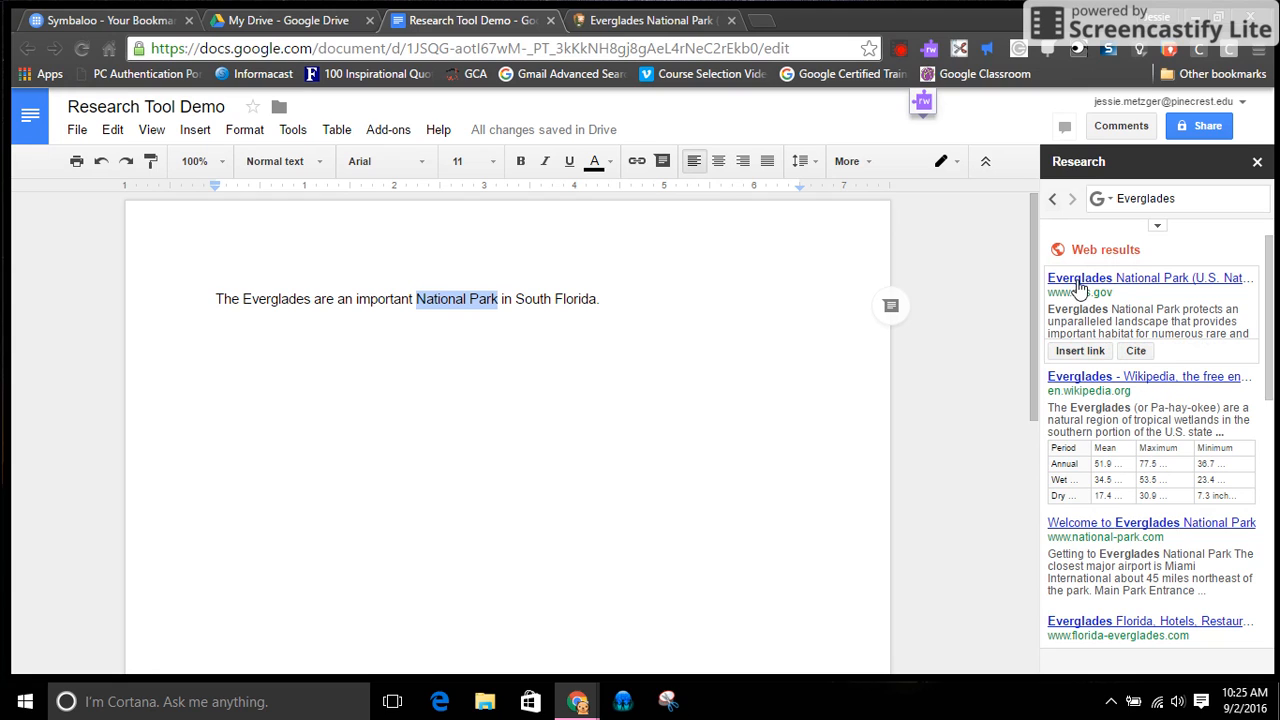
pyautogui.click(1055, 354)
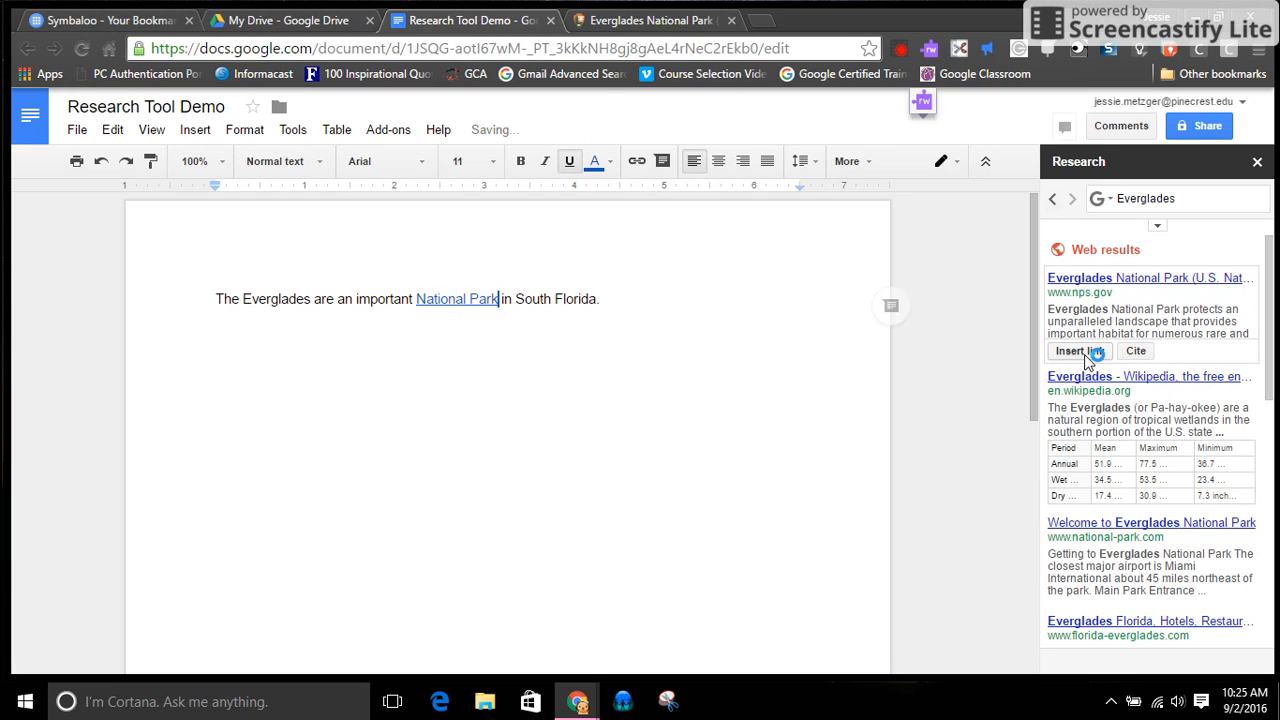
pyautogui.click(440, 299)
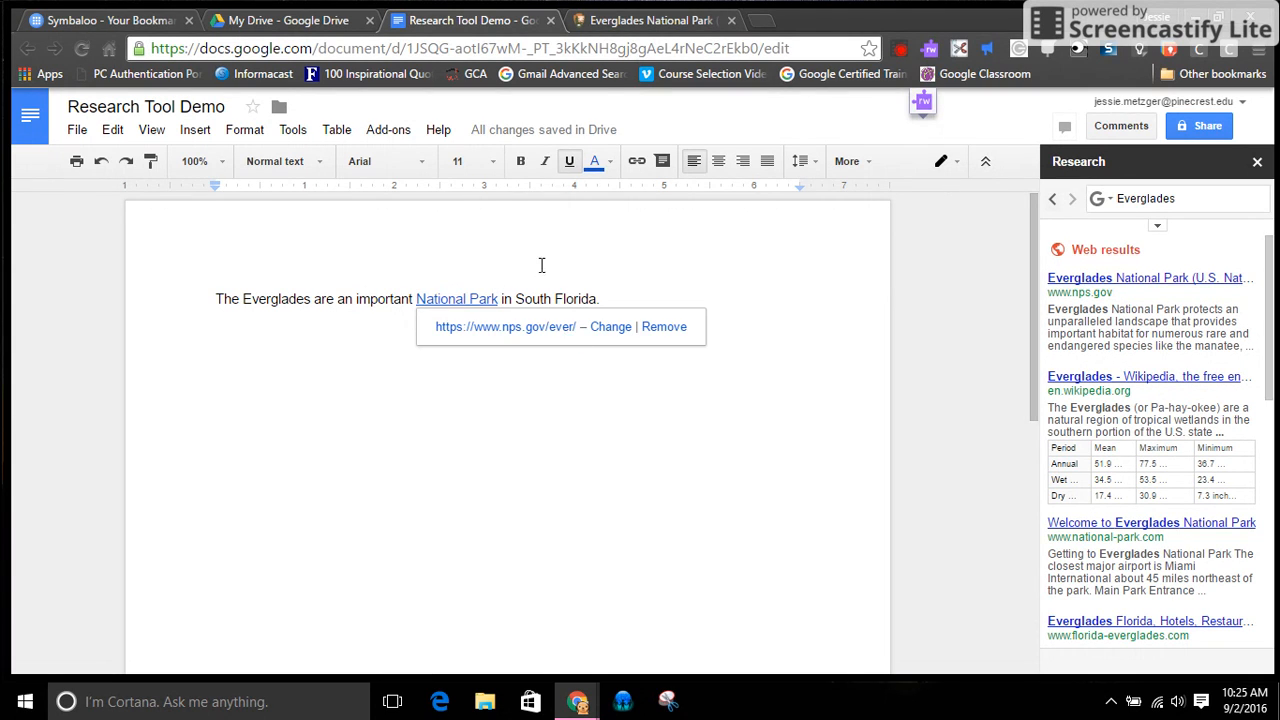
pyautogui.click(634, 260)
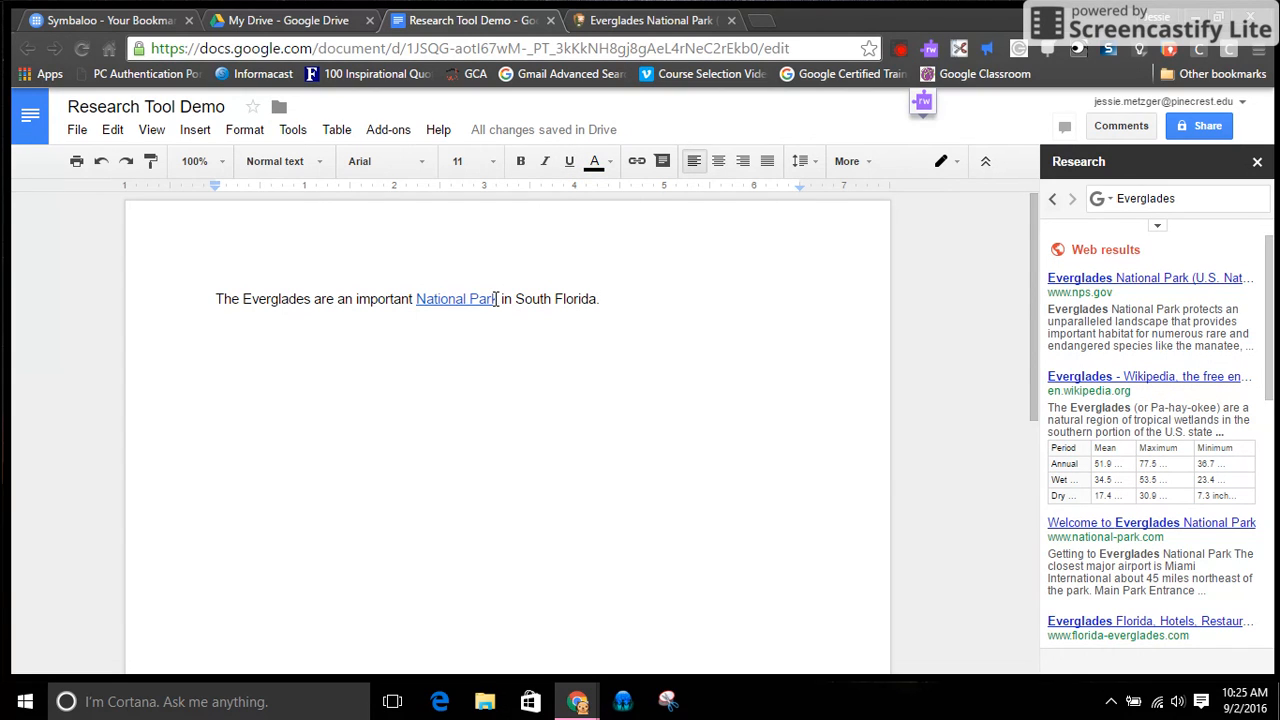
# Undo the link on the words "National Park"
pyautogui.hotkey('ctrl', 'z')
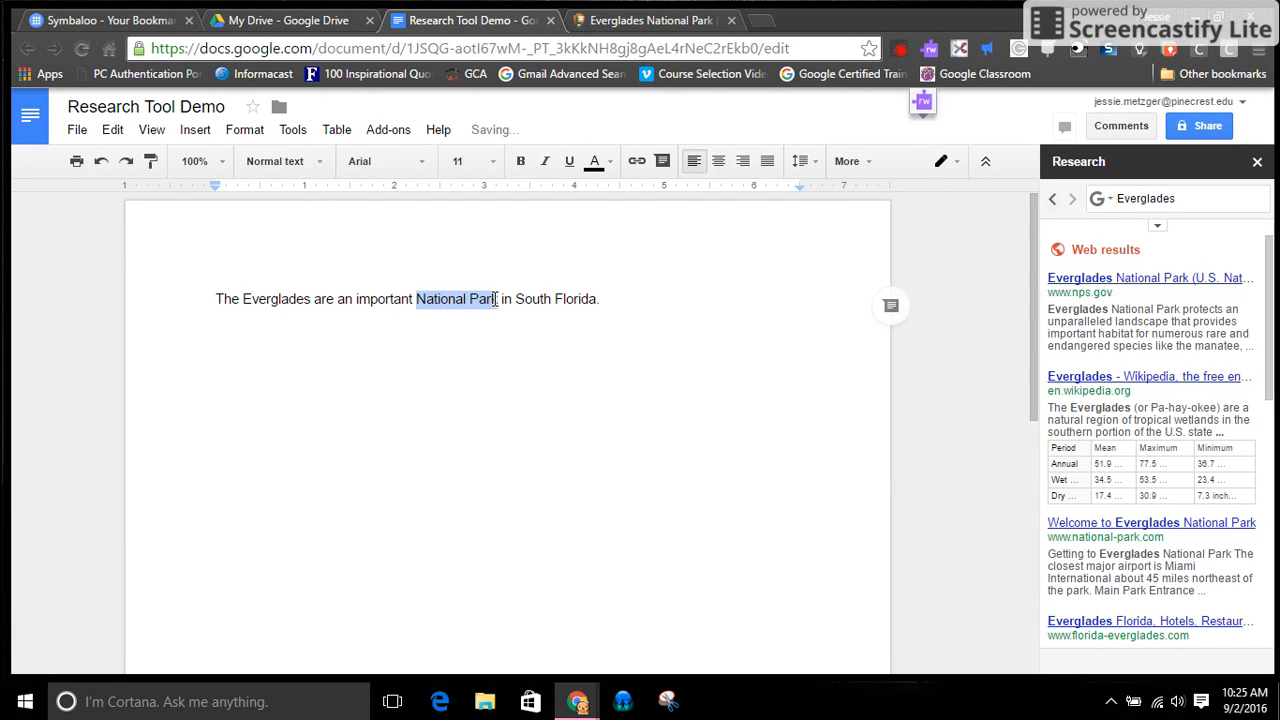
pyautogui.click(422, 352)
pyautogui.moveTo(417, 298); pyautogui.dragTo(497, 297)
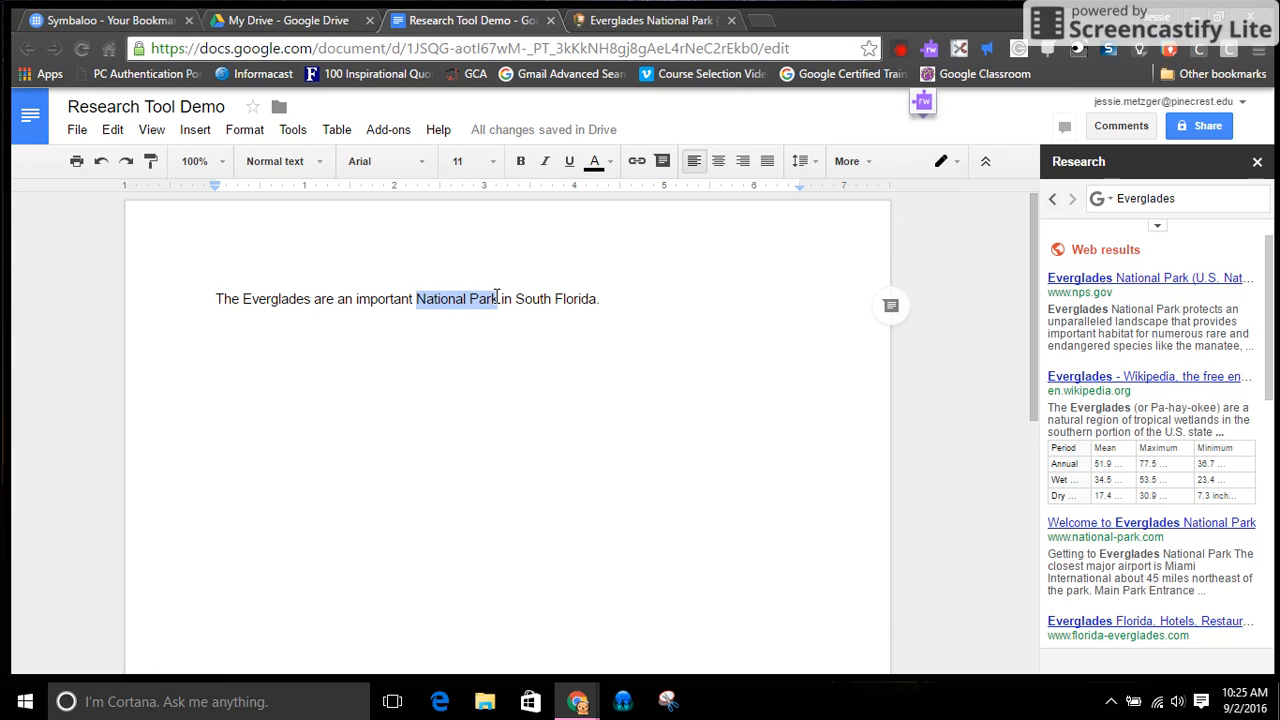
pyautogui.moveTo(1082, 283)
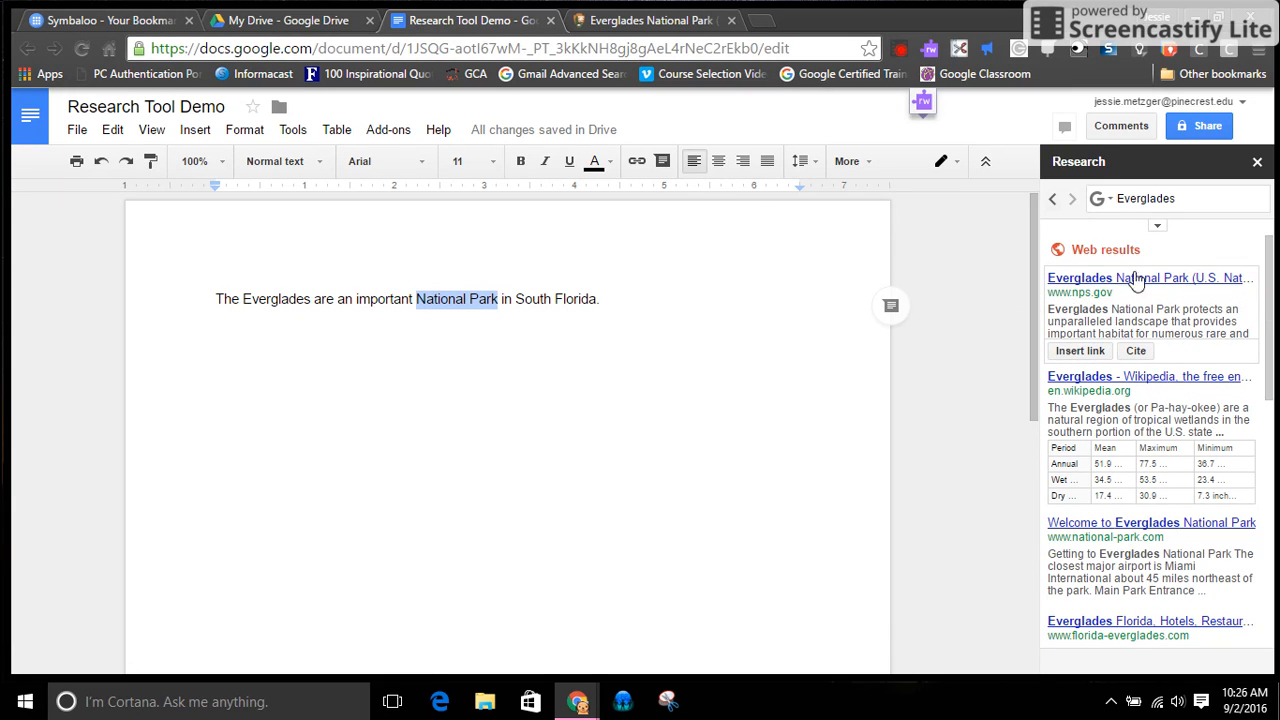
pyautogui.click(1088, 351)
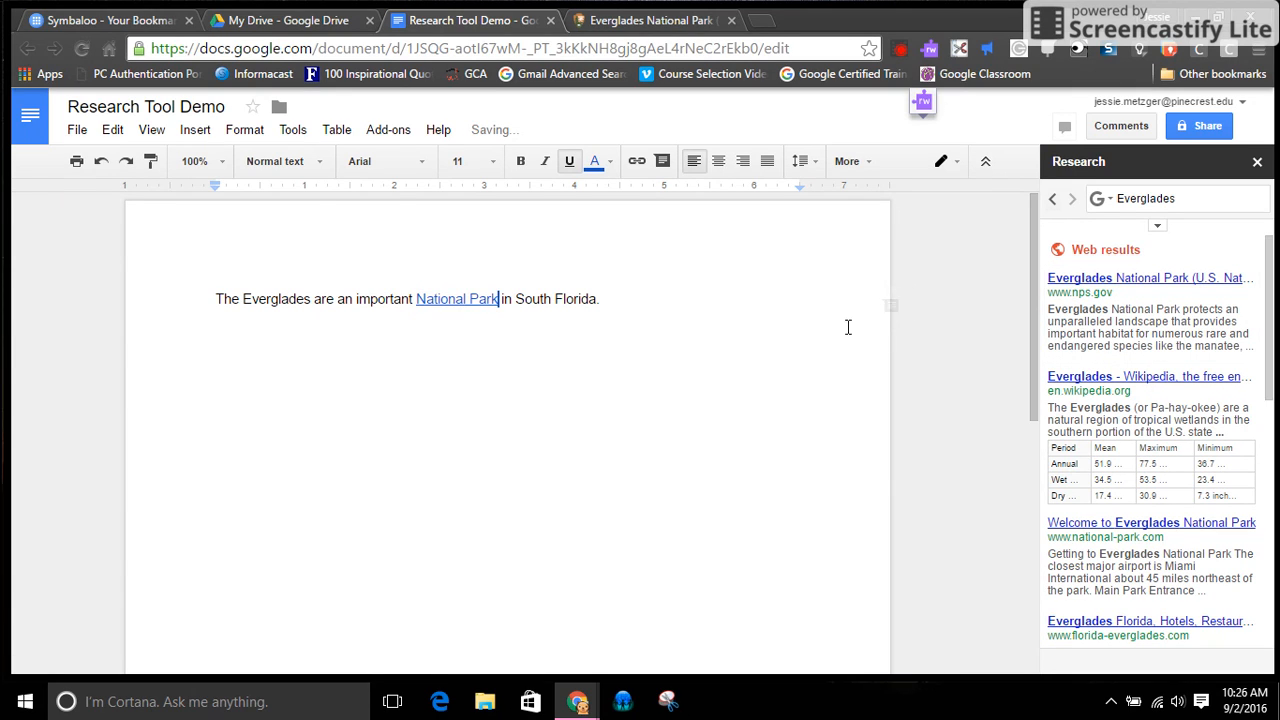
pyautogui.click(599, 300)
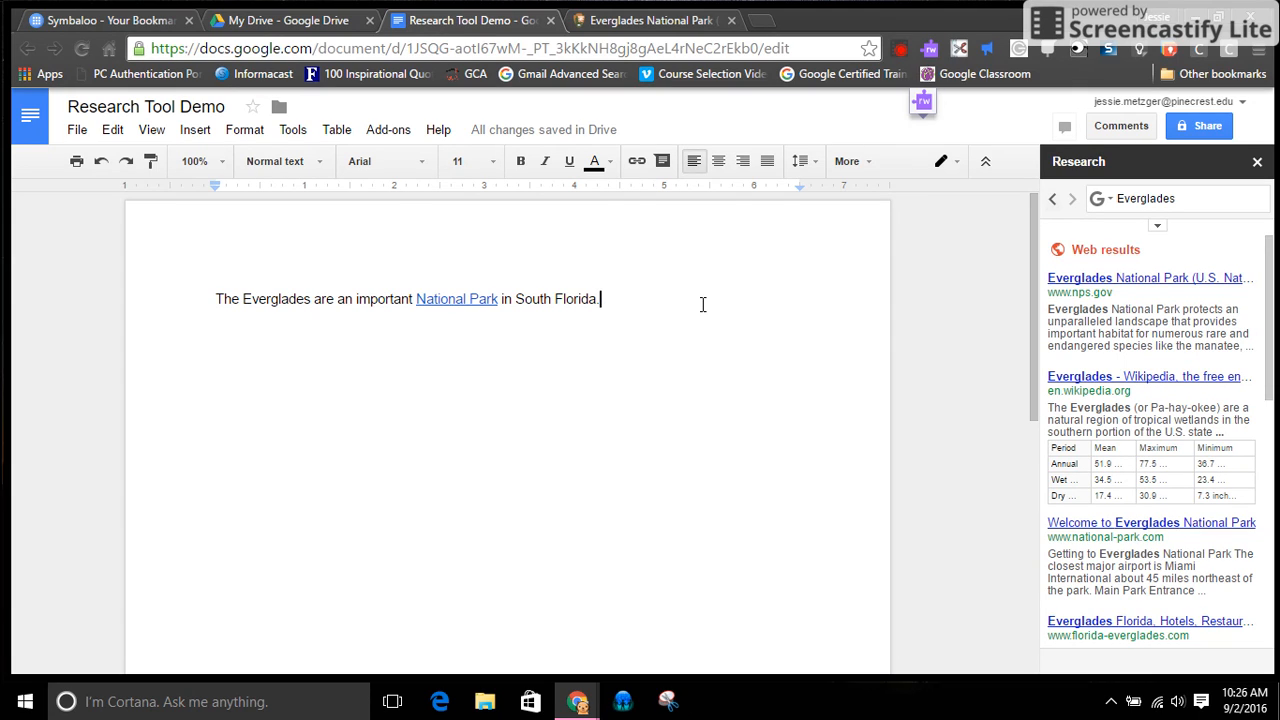
pyautogui.click(1158, 229)
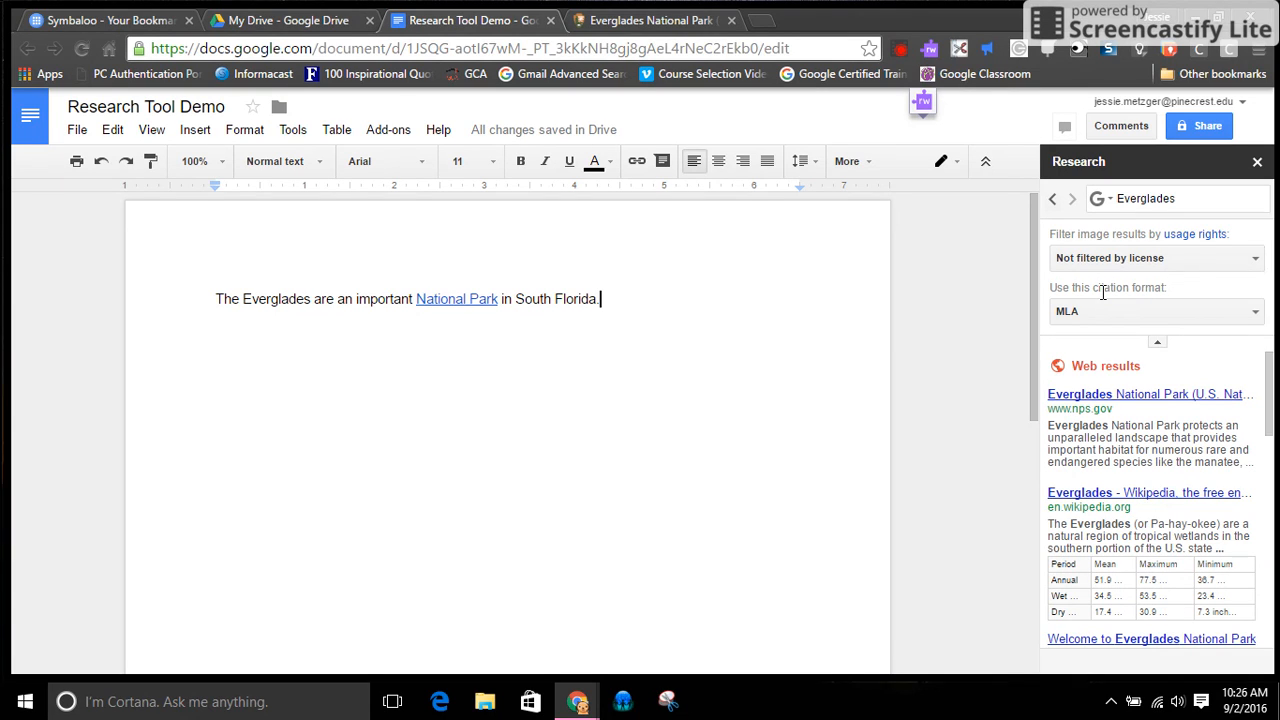
pyautogui.click(1257, 315)
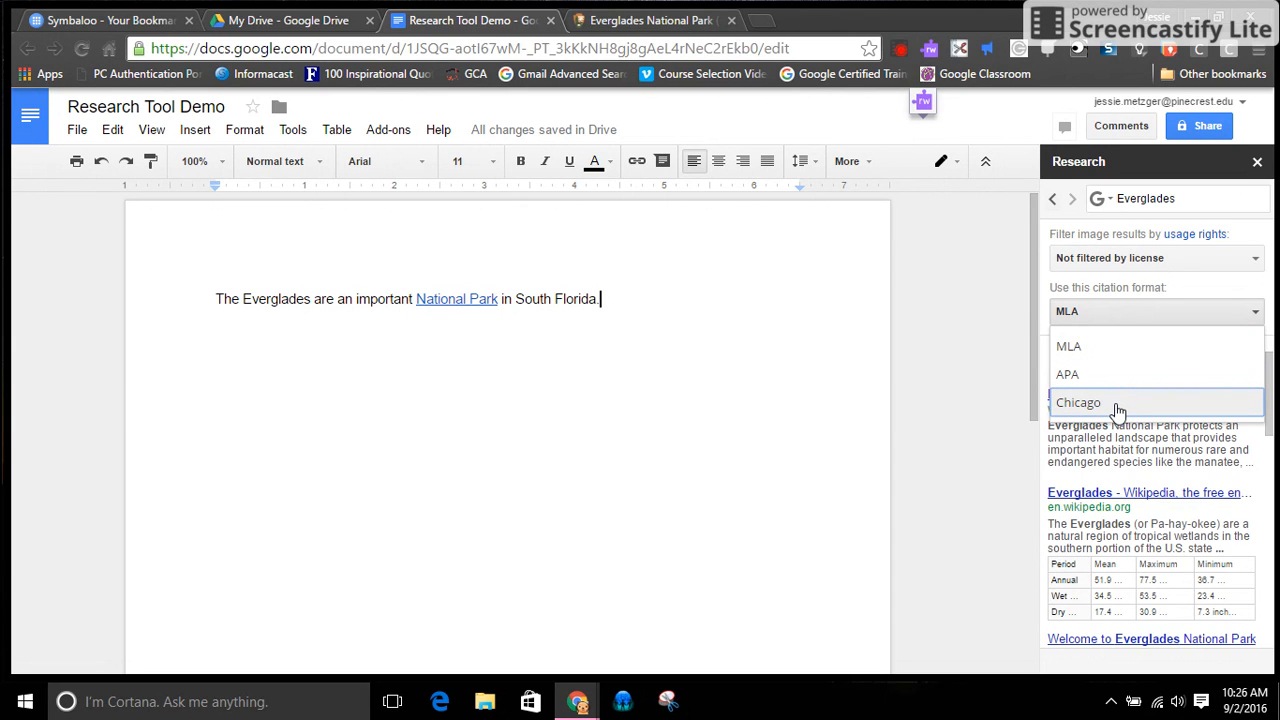
pyautogui.click(1118, 347)
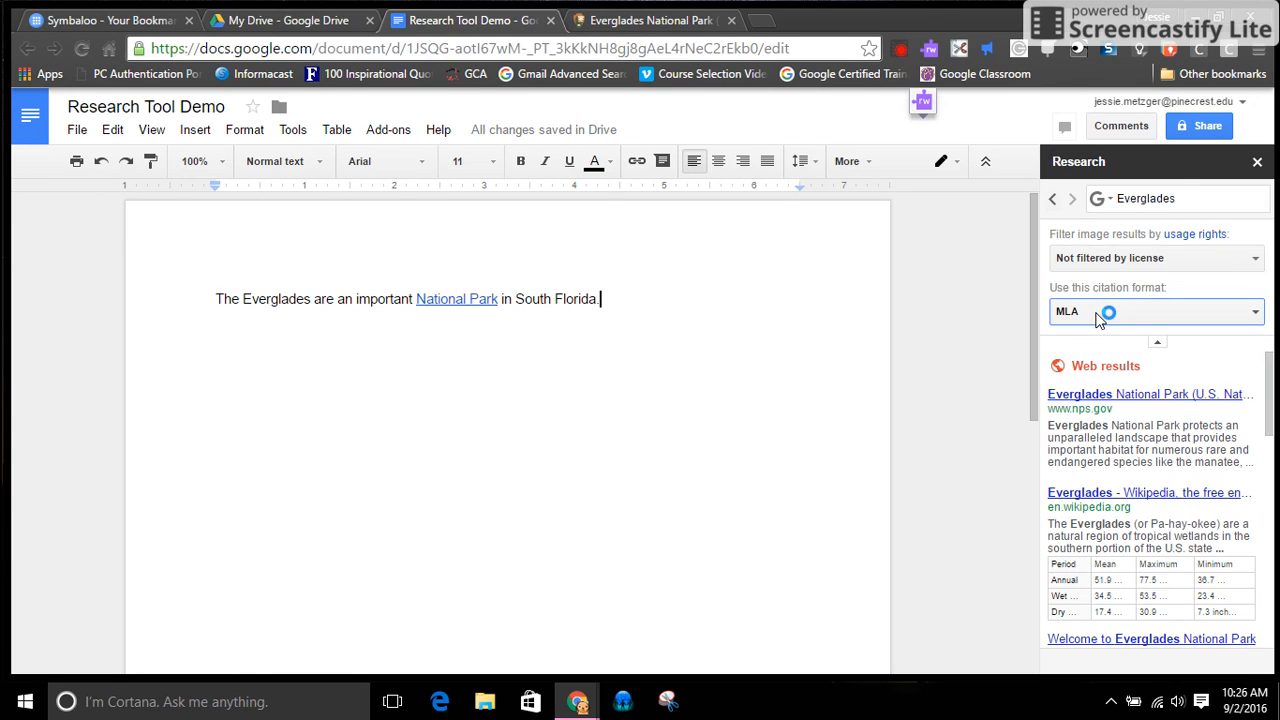
pyautogui.moveTo(1098, 425)
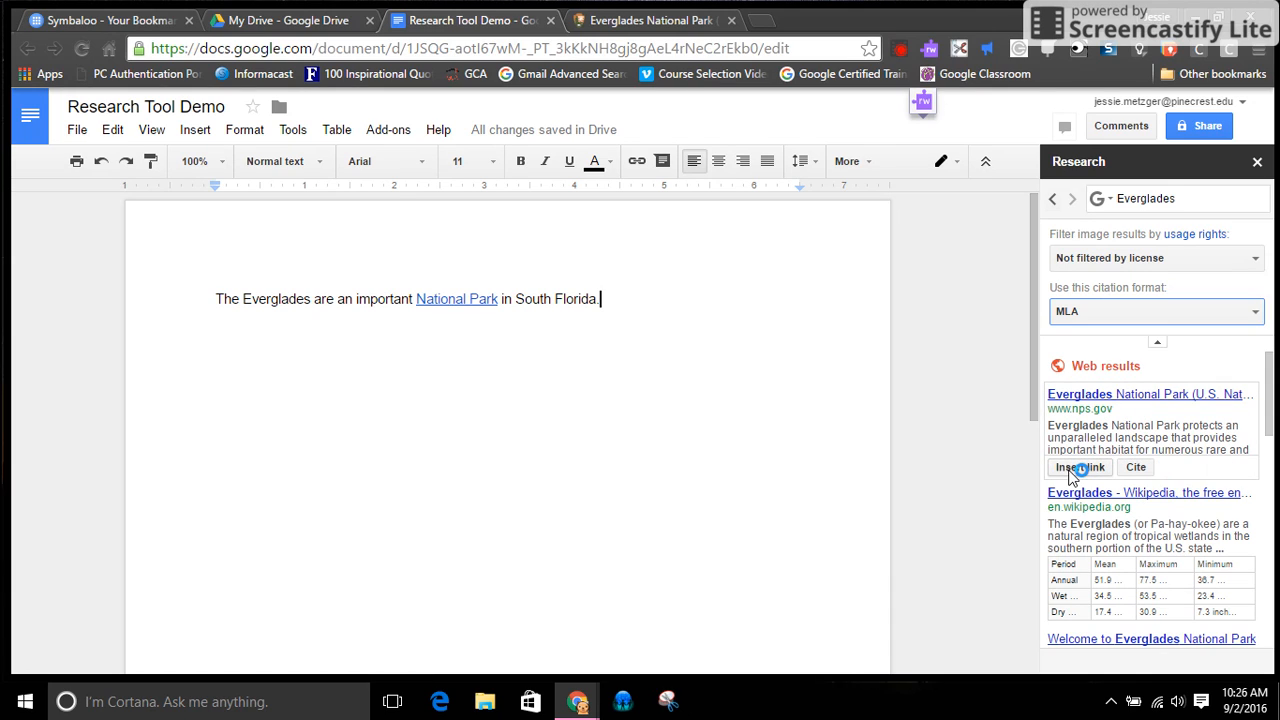
pyautogui.click(1138, 469)
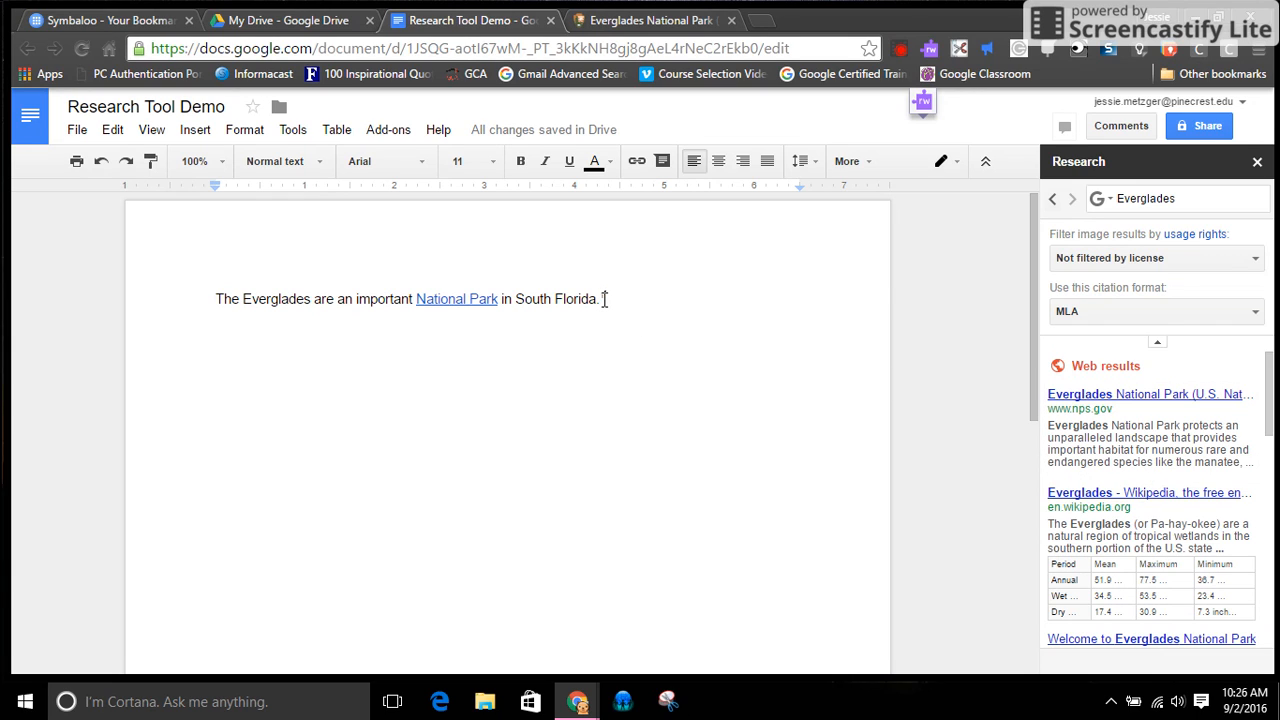
pyautogui.scroll(-6, 866, 354)
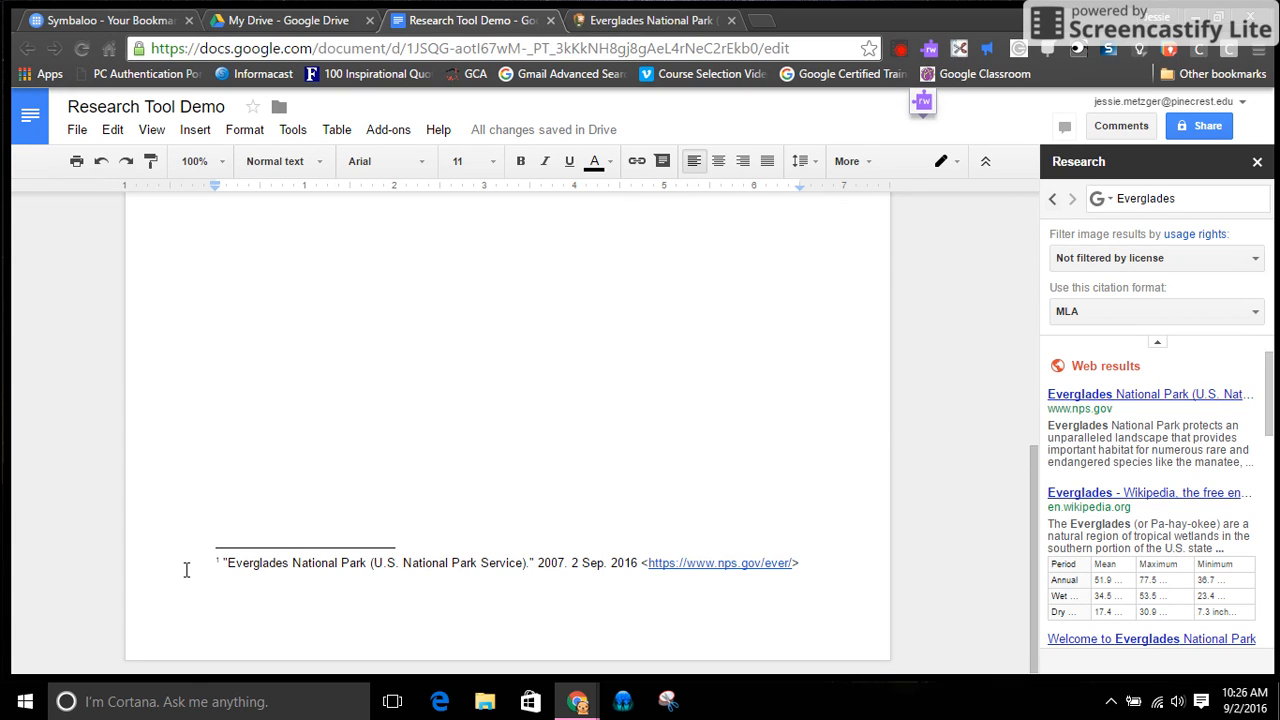
pyautogui.moveTo(188, 569); pyautogui.dragTo(822, 567)
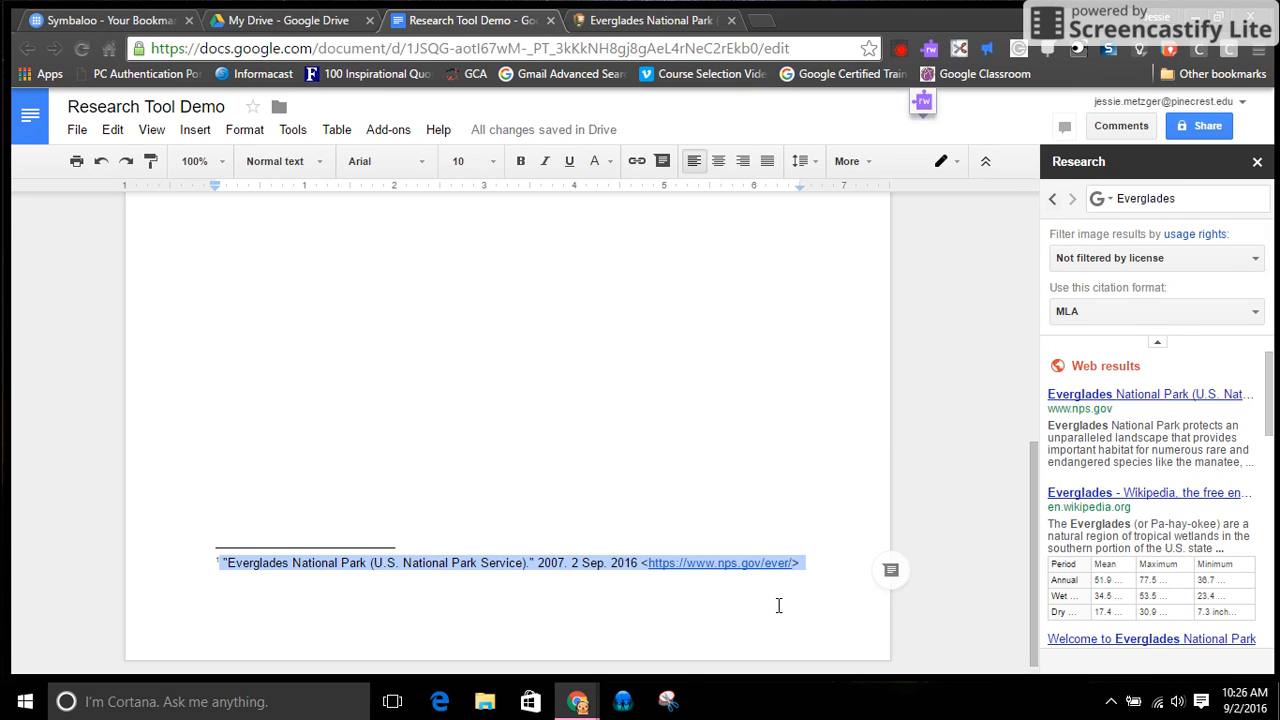
pyautogui.scroll(6, 958, 414)
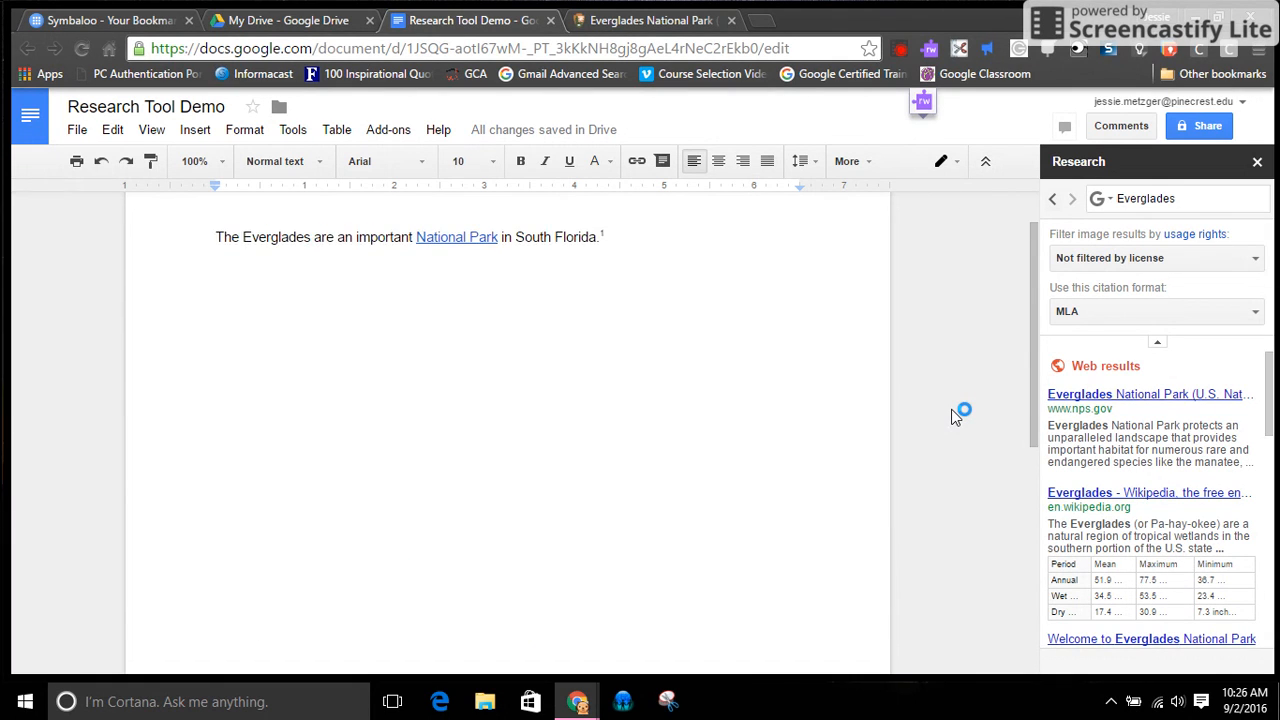
pyautogui.scroll(1, 958, 414)
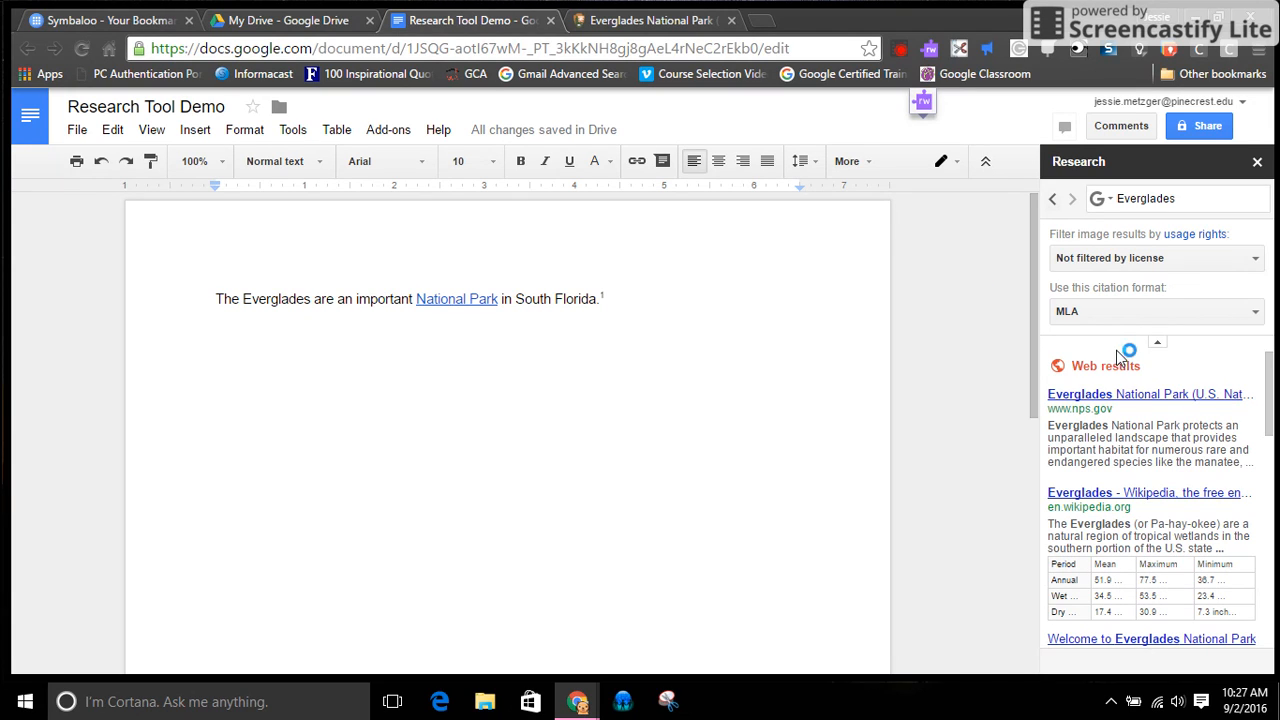
# Switch the Everglades research to Images and preview the image results
pyautogui.click(1124, 314)
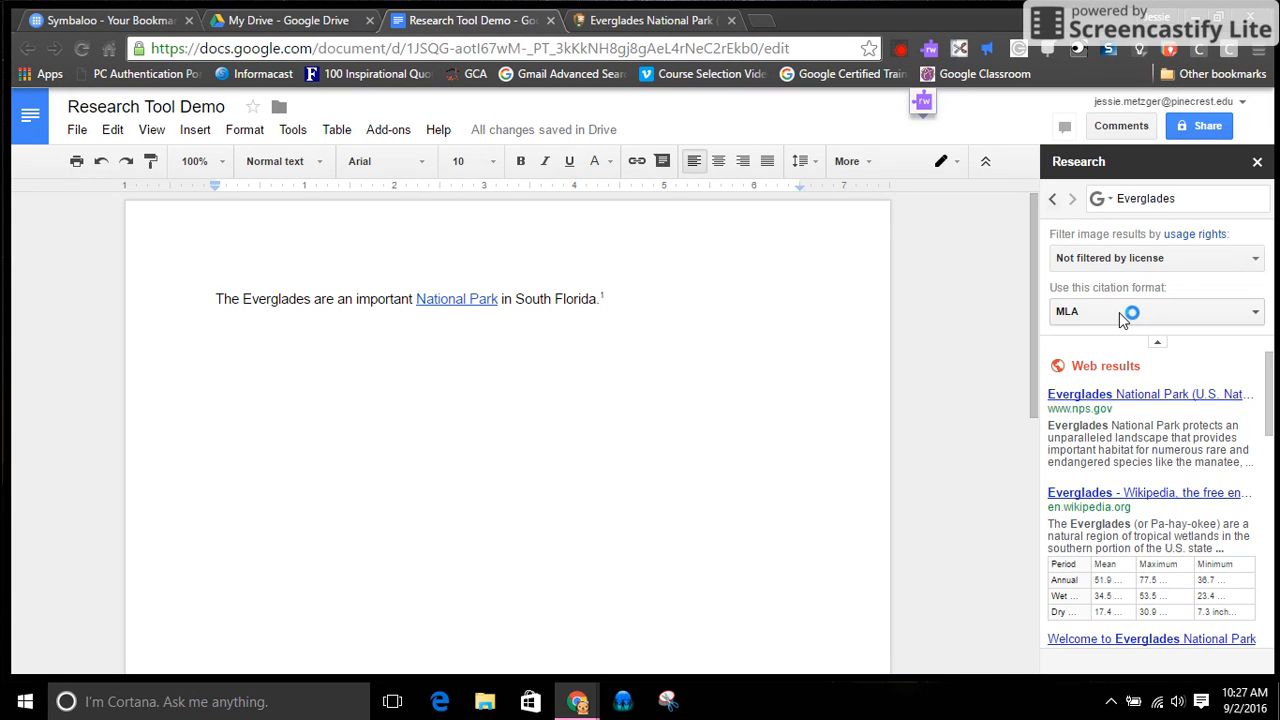
pyautogui.click(1103, 203)
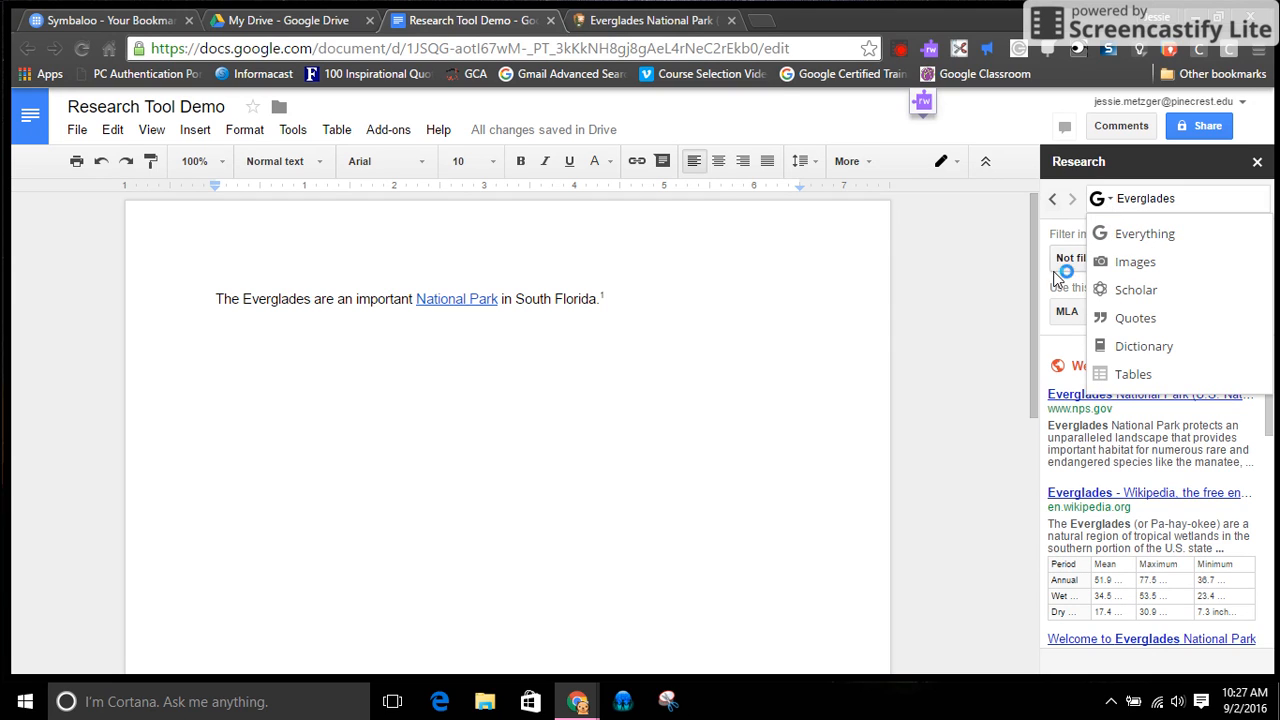
pyautogui.click(1129, 268)
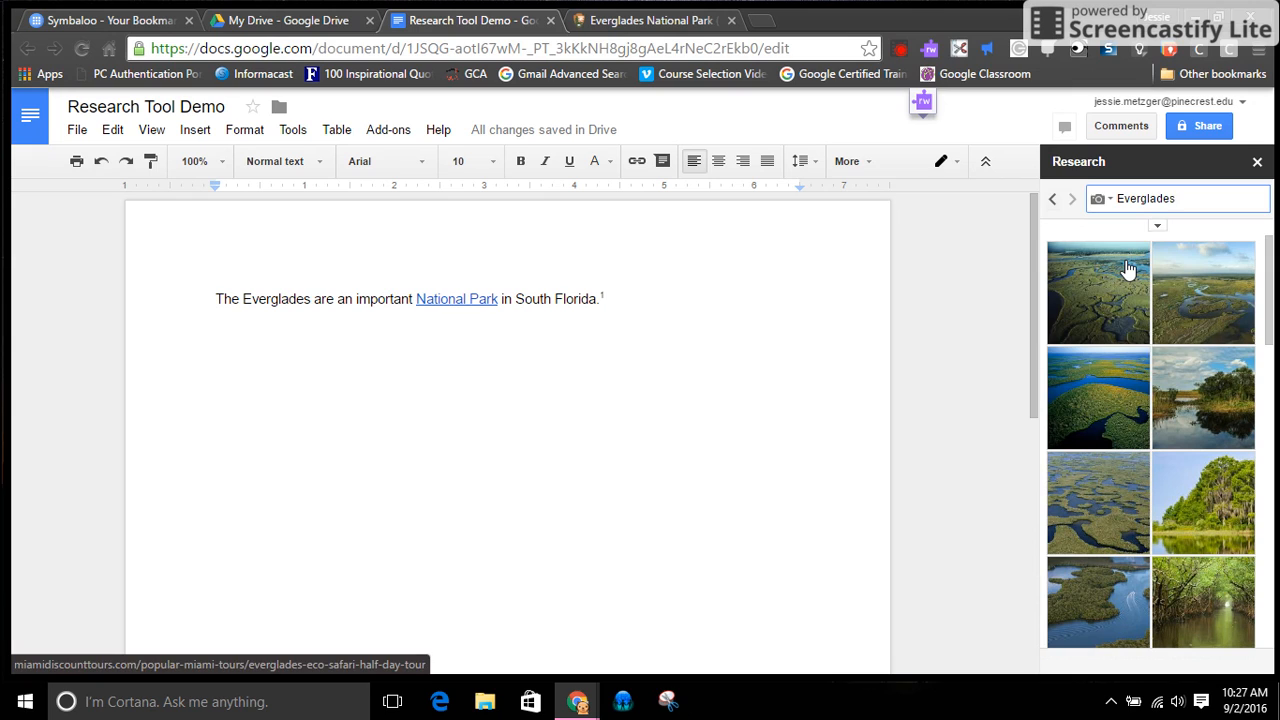
pyautogui.moveTo(1129, 268)
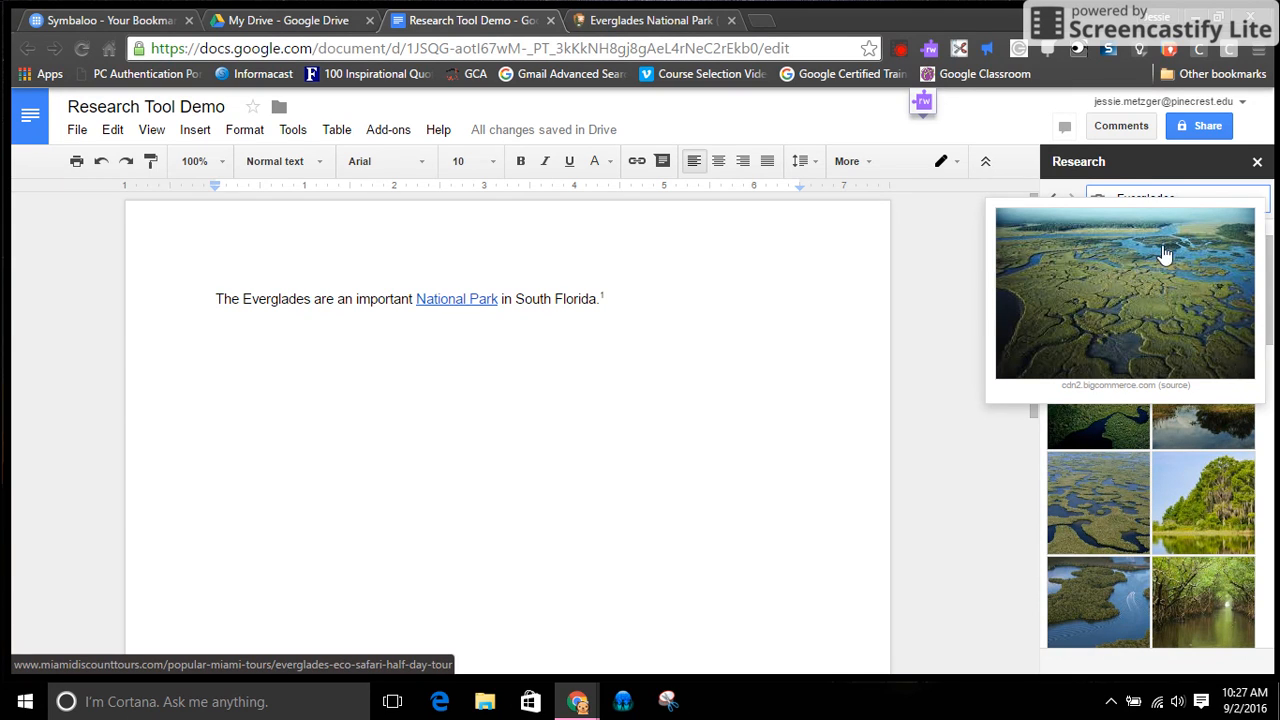
pyautogui.click(1100, 200)
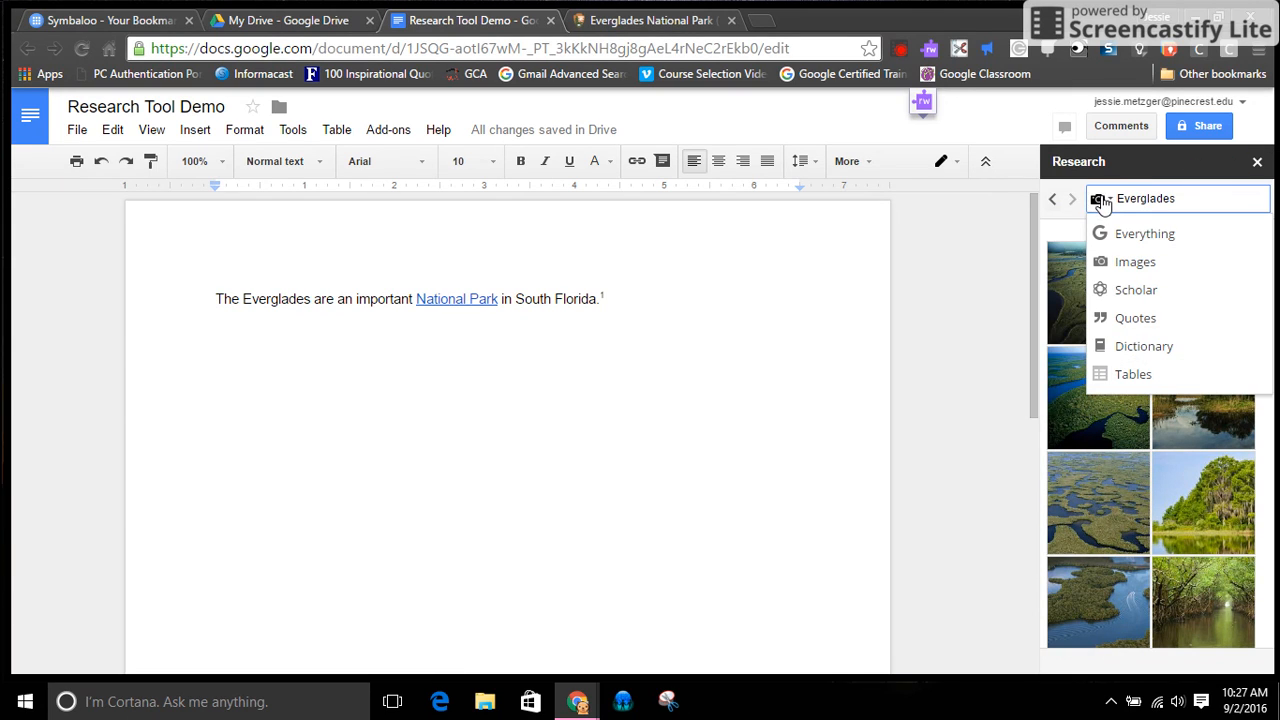
pyautogui.click(1103, 262)
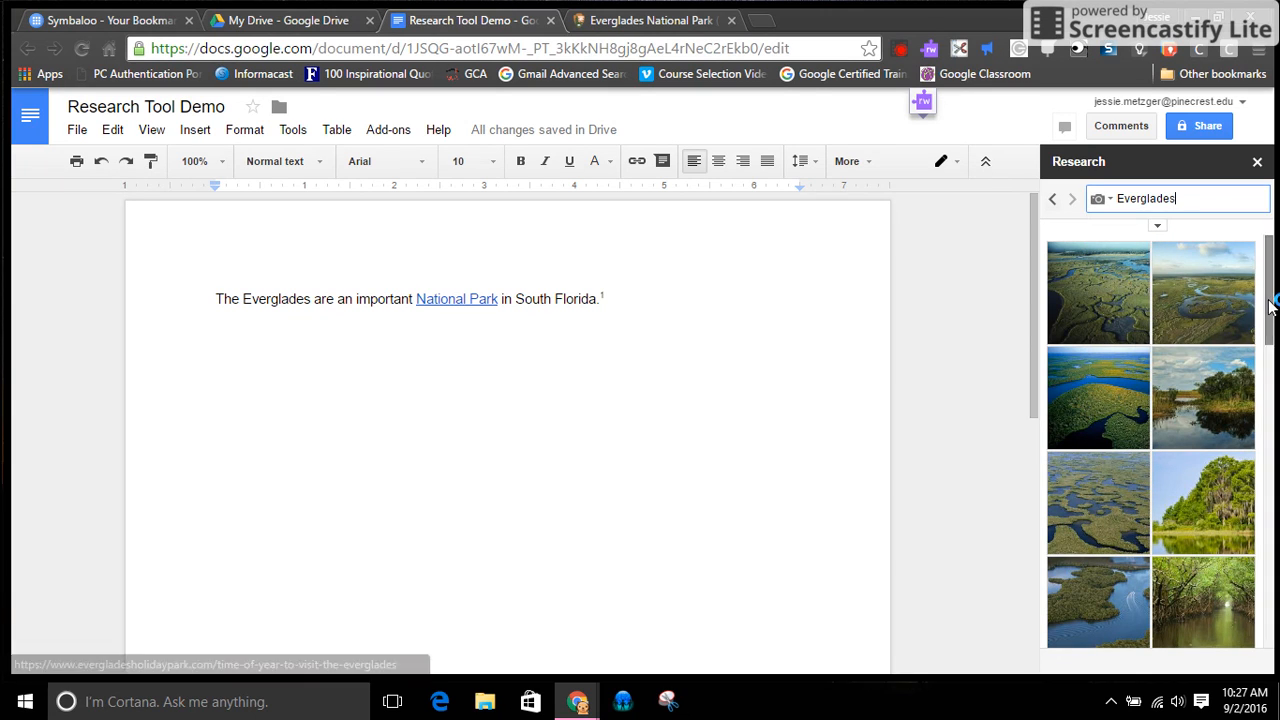
pyautogui.moveTo(1270, 306); pyautogui.dragTo(1271, 361)
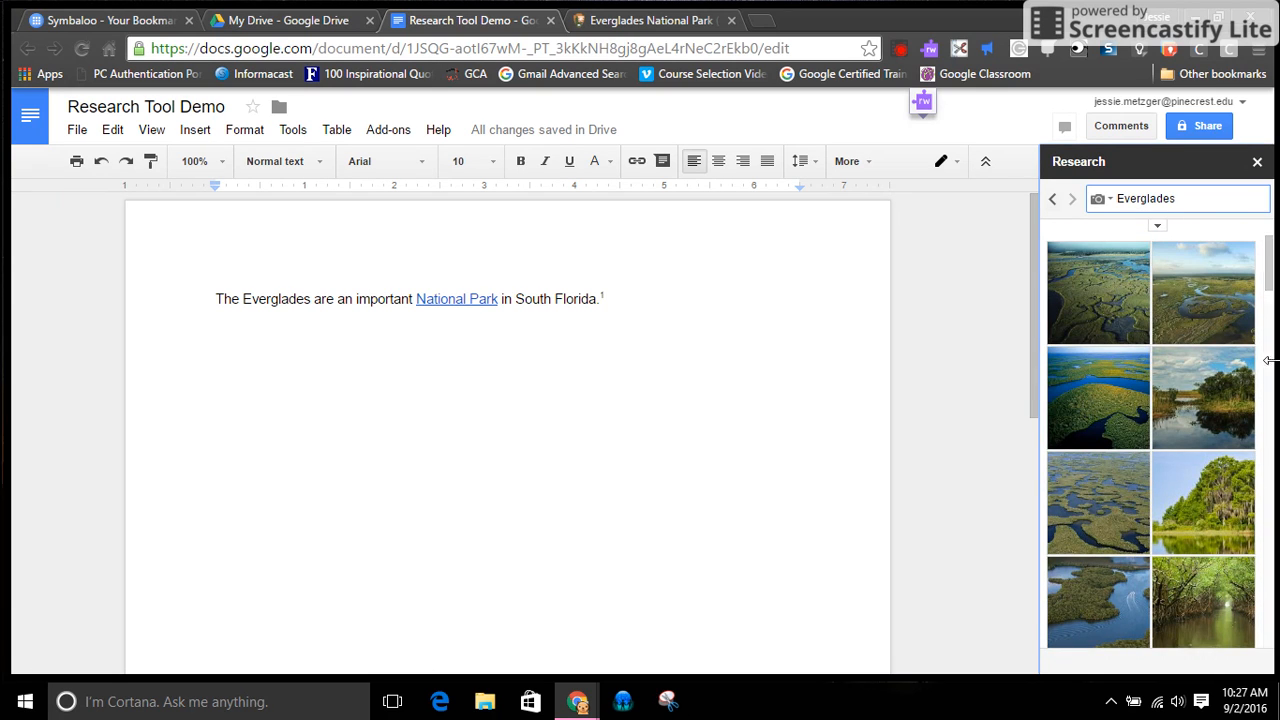
# Filter the Everglades images by usage rights to "Free to use, share or modify, even commercially"
pyautogui.click(1158, 232)
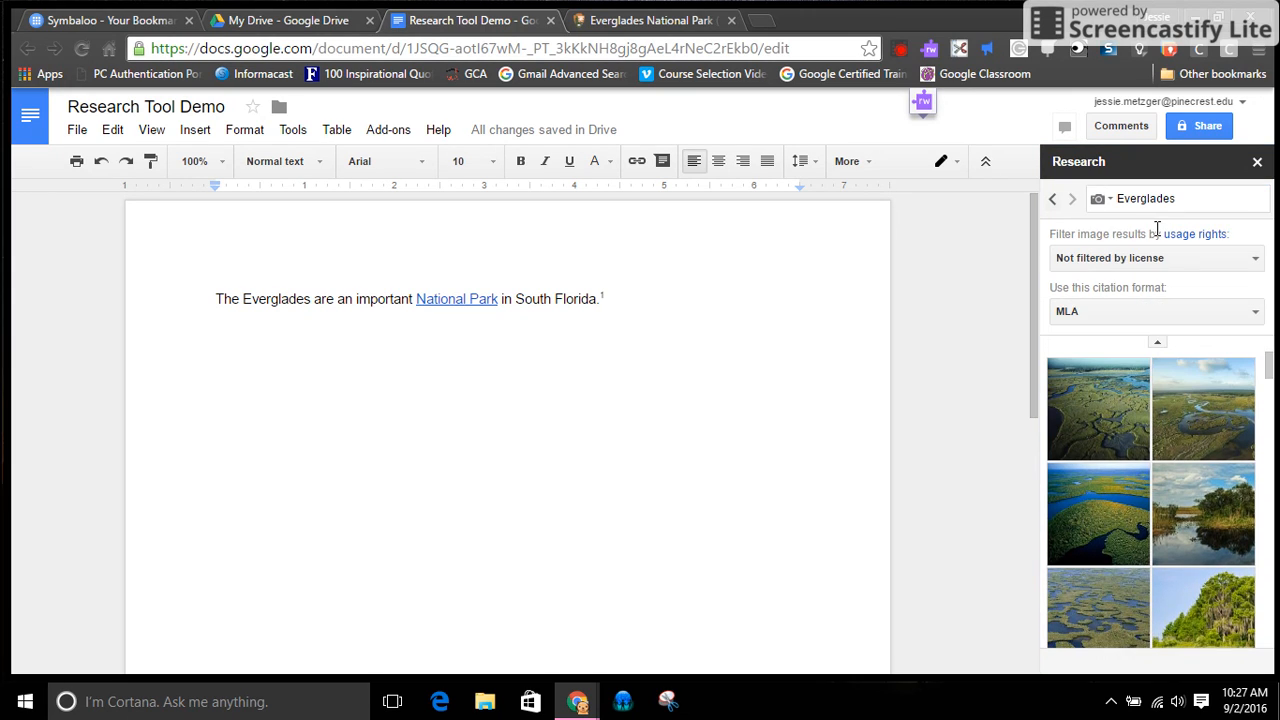
pyautogui.click(1157, 252)
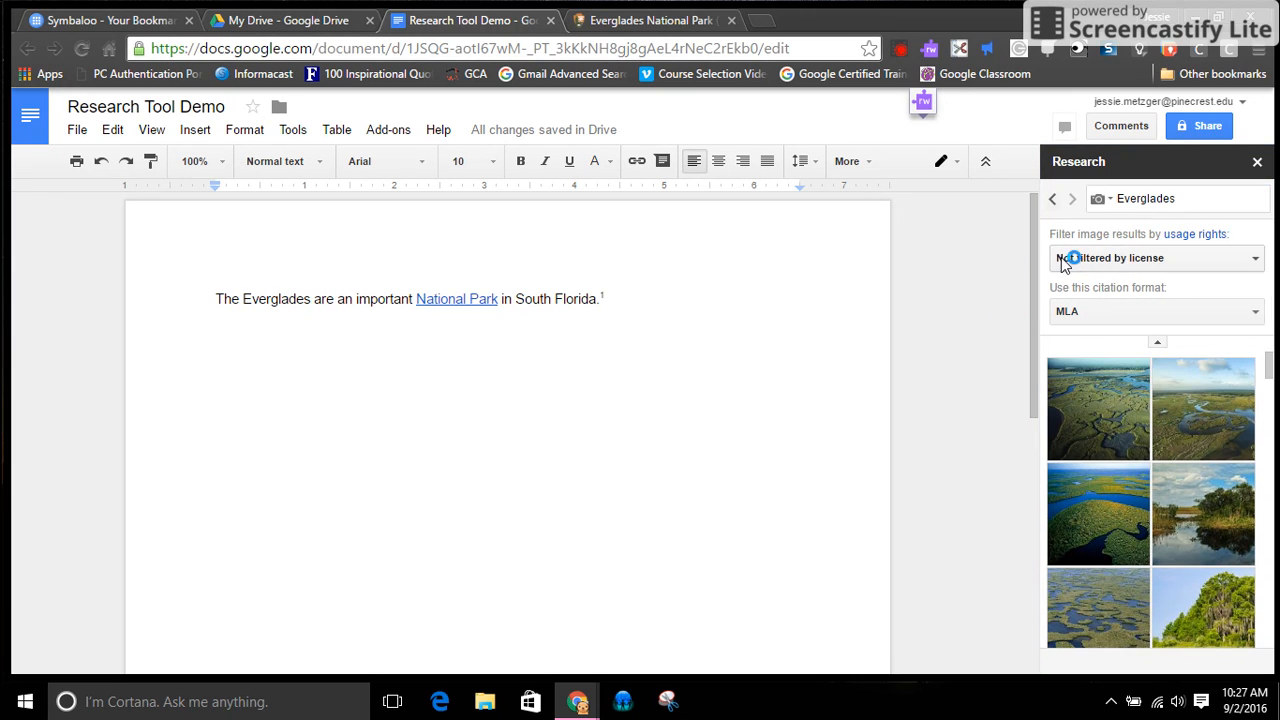
pyautogui.click(1177, 259)
pyautogui.click(1166, 260)
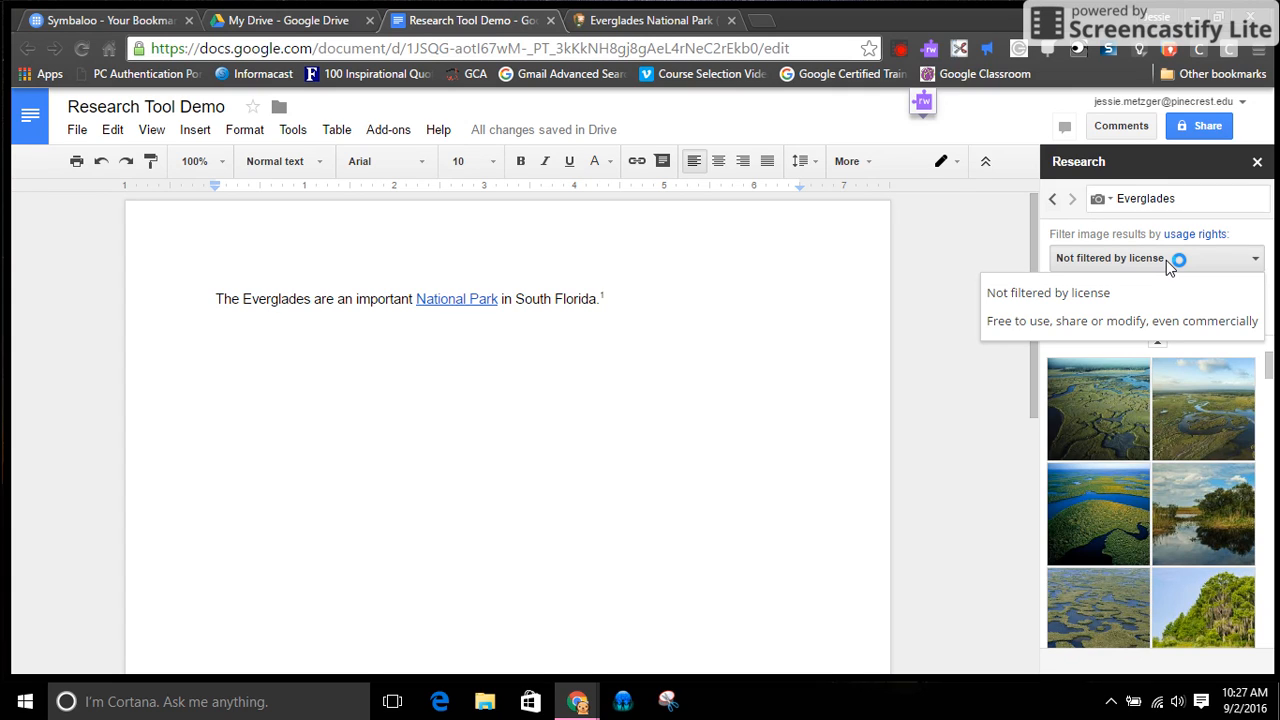
pyautogui.click(1138, 321)
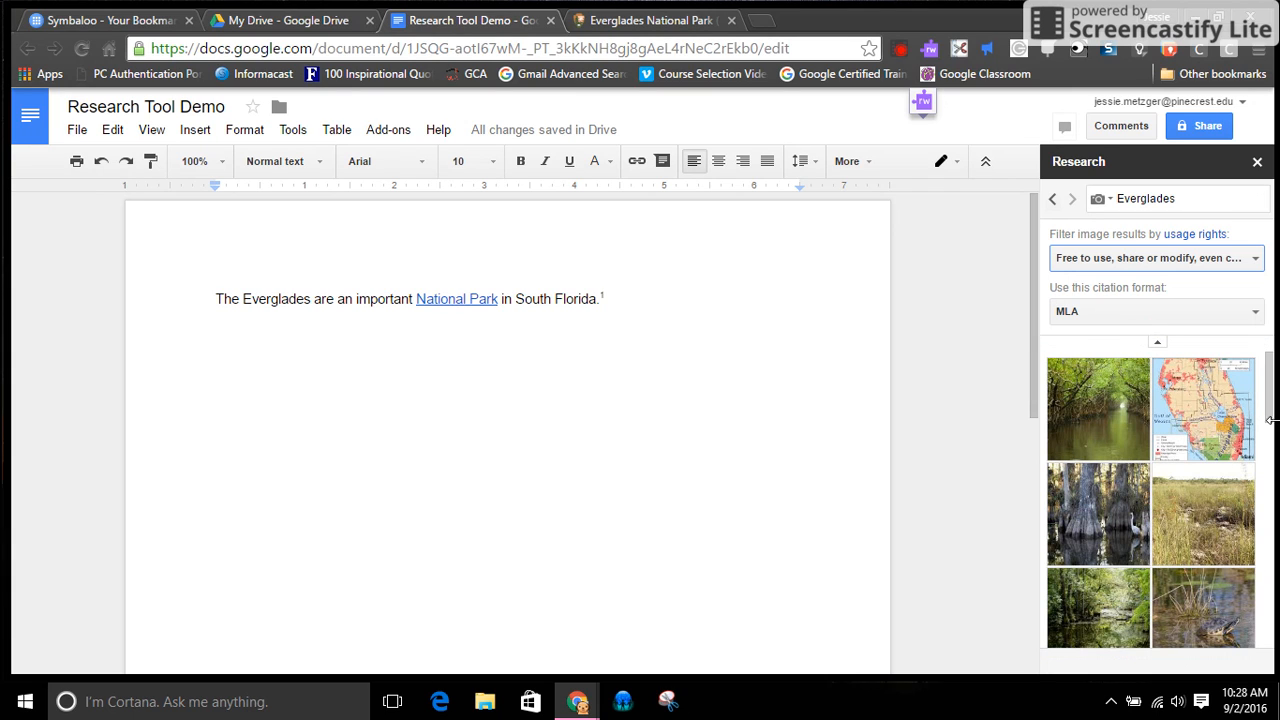
pyautogui.scroll(-2, 1268, 418)
pyautogui.moveTo(1268, 418); pyautogui.dragTo(1270, 347)
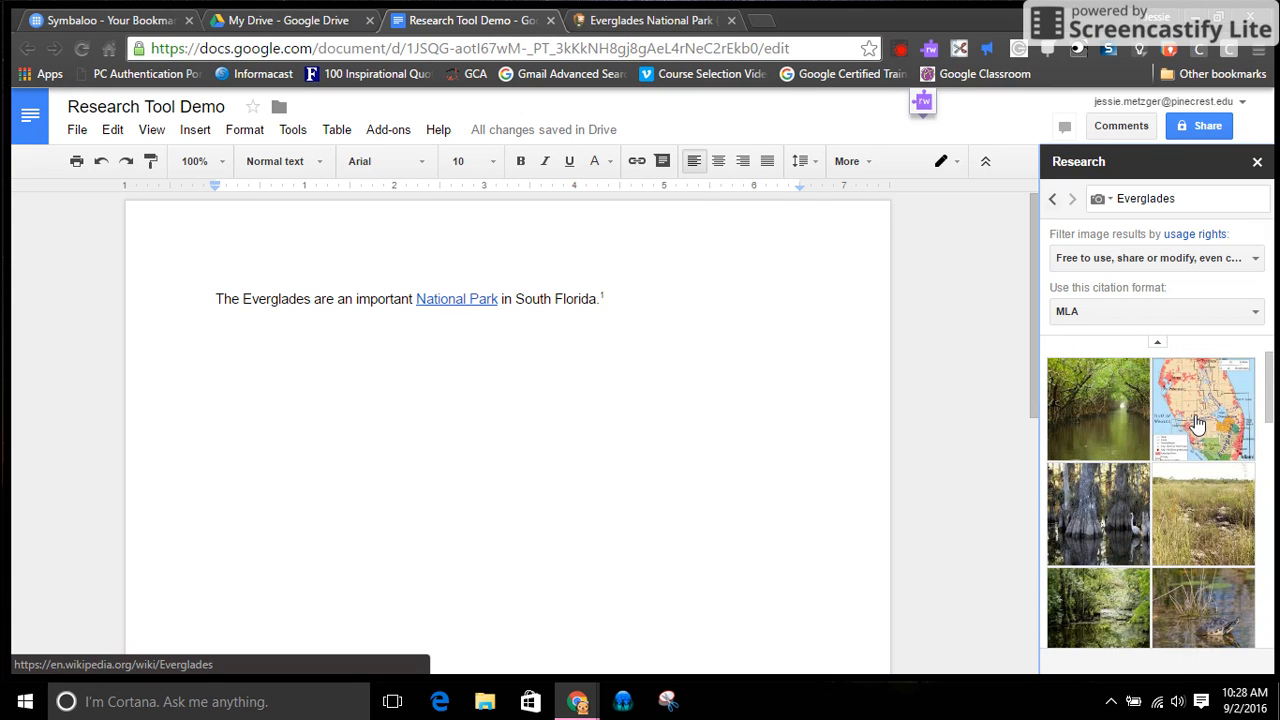
# Insert the South Florida map from the image results after the sentence and check its source footnote
pyautogui.moveTo(1197, 424)
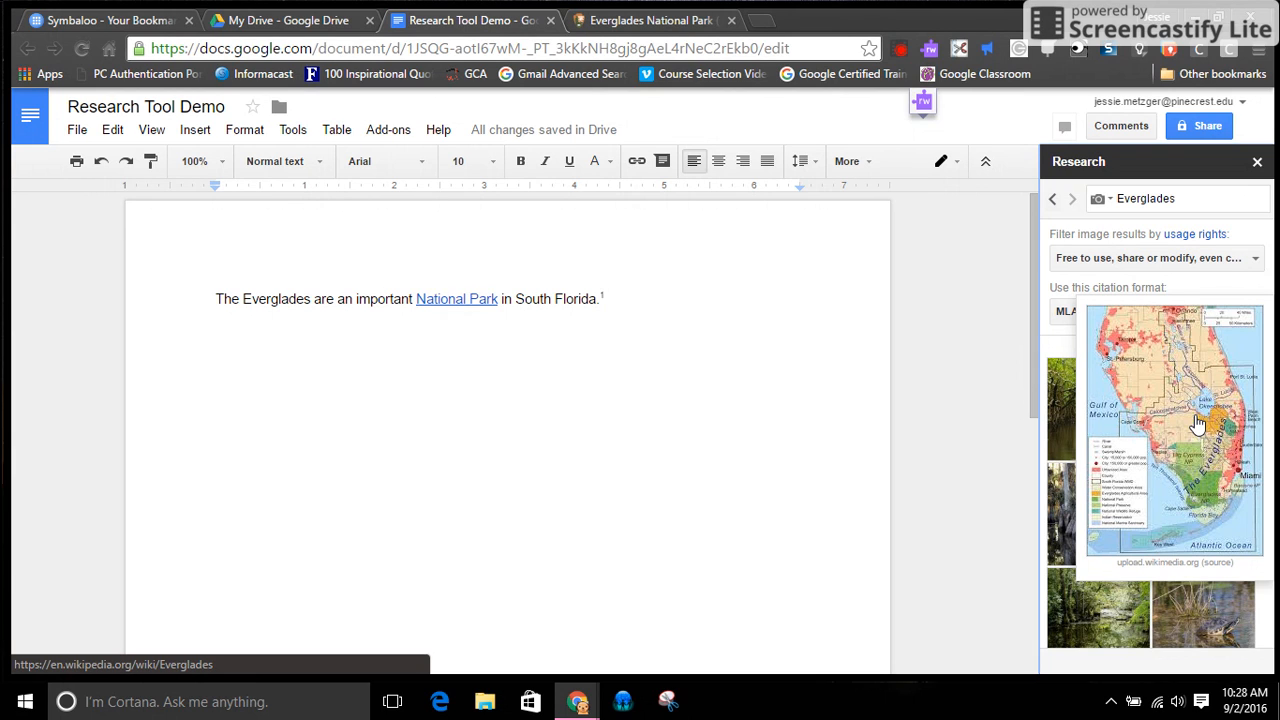
pyautogui.moveTo(1197, 424); pyautogui.dragTo(686, 463)
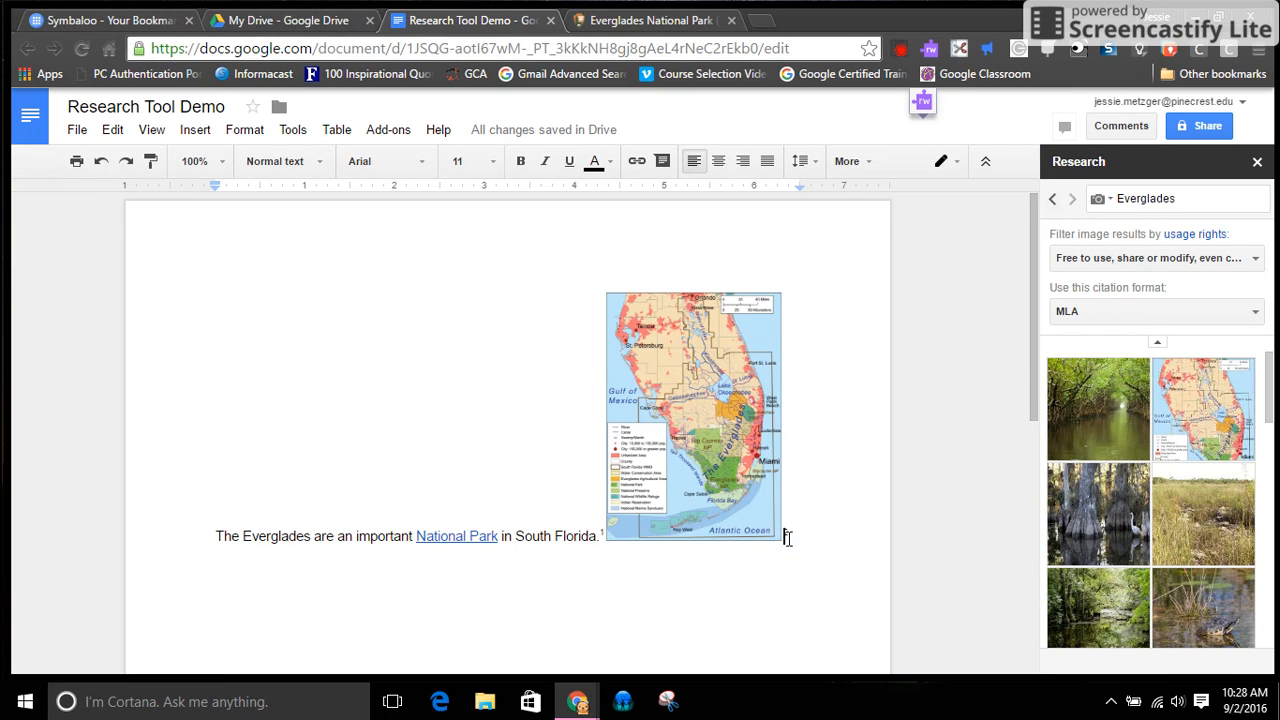
pyautogui.scroll(-5, 786, 536)
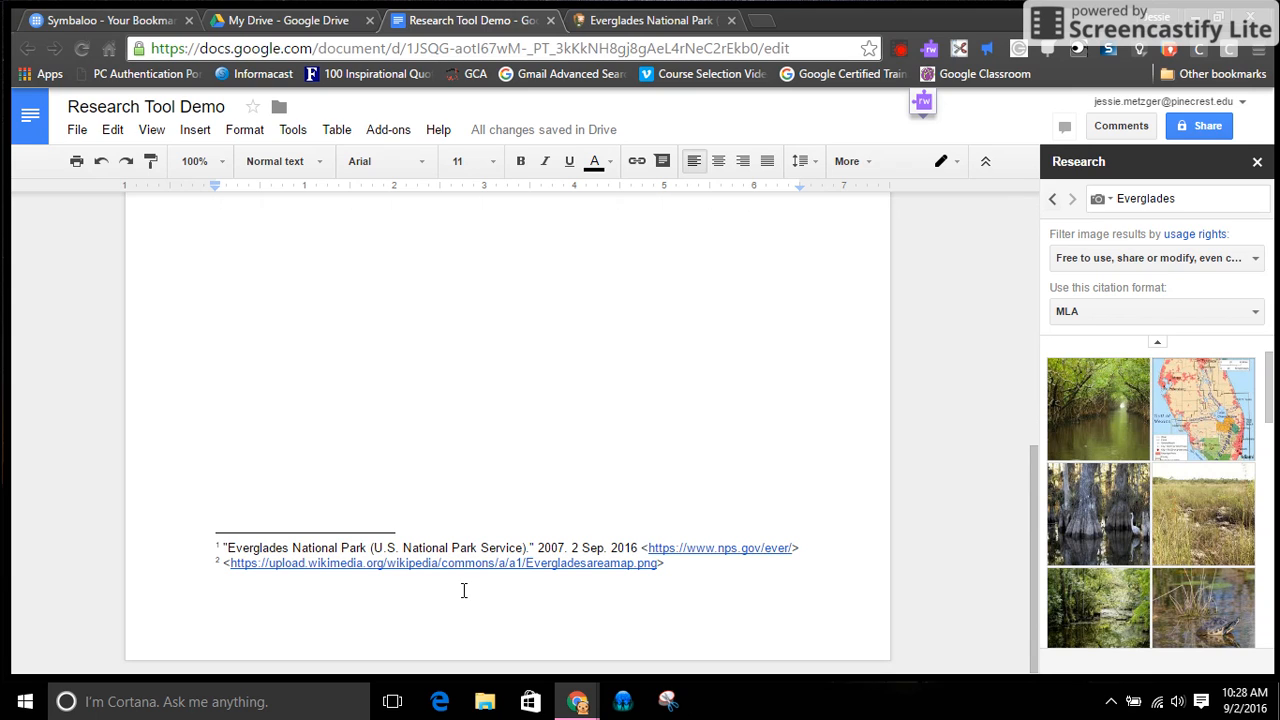
pyautogui.scroll(5, 982, 490)
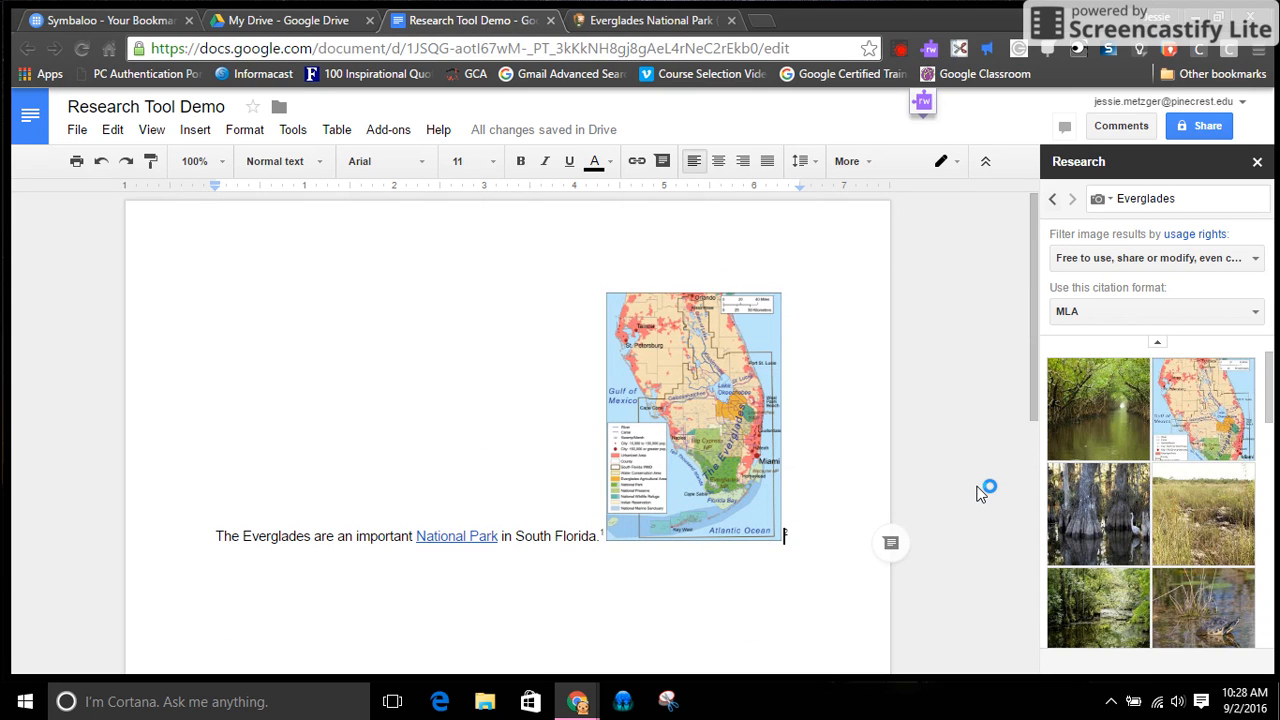
# Move the map onto its own line below the Everglades sentence
pyautogui.click(593, 483)
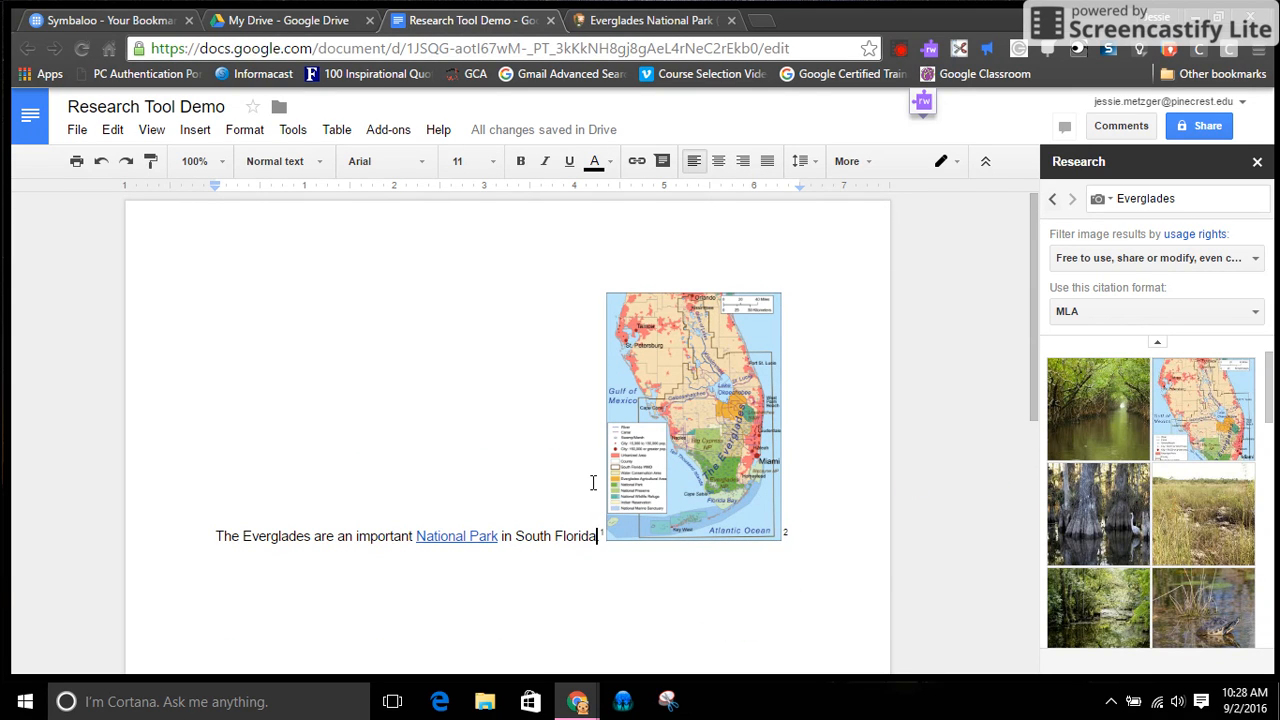
pyautogui.write('.')
pyautogui.press('Return')
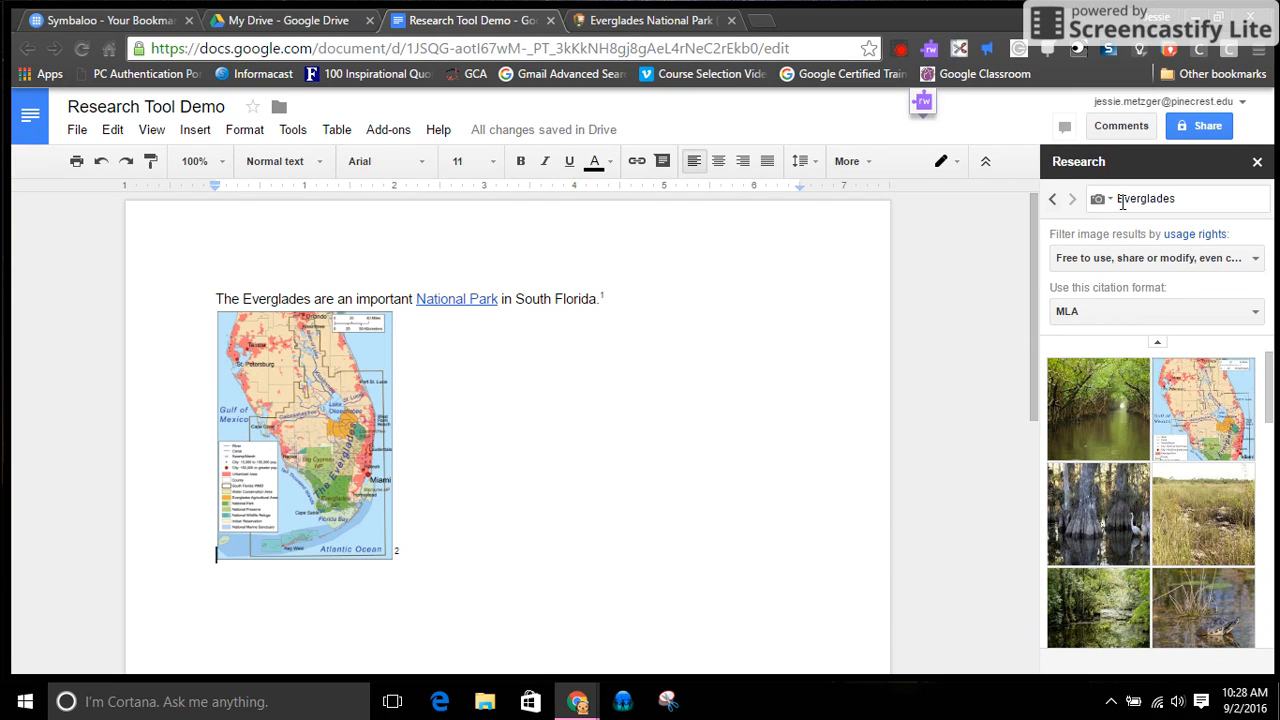
pyautogui.click(1118, 330)
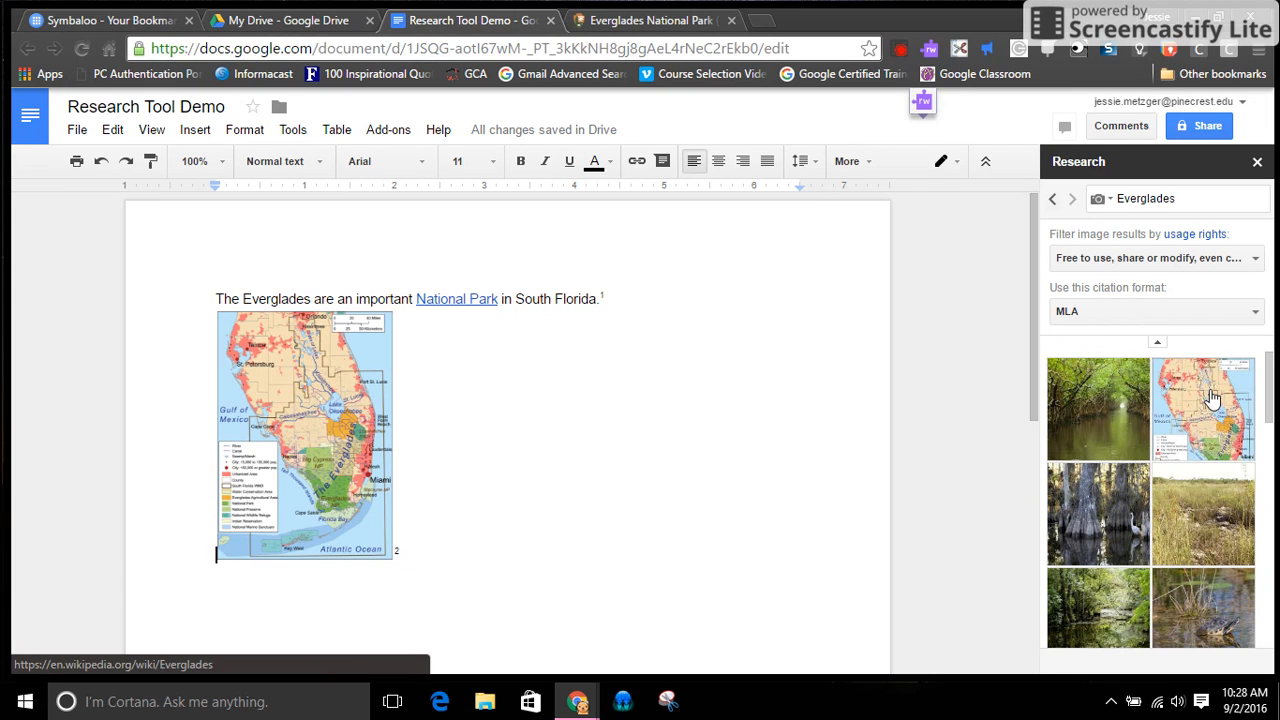
pyautogui.moveTo(1213, 400)
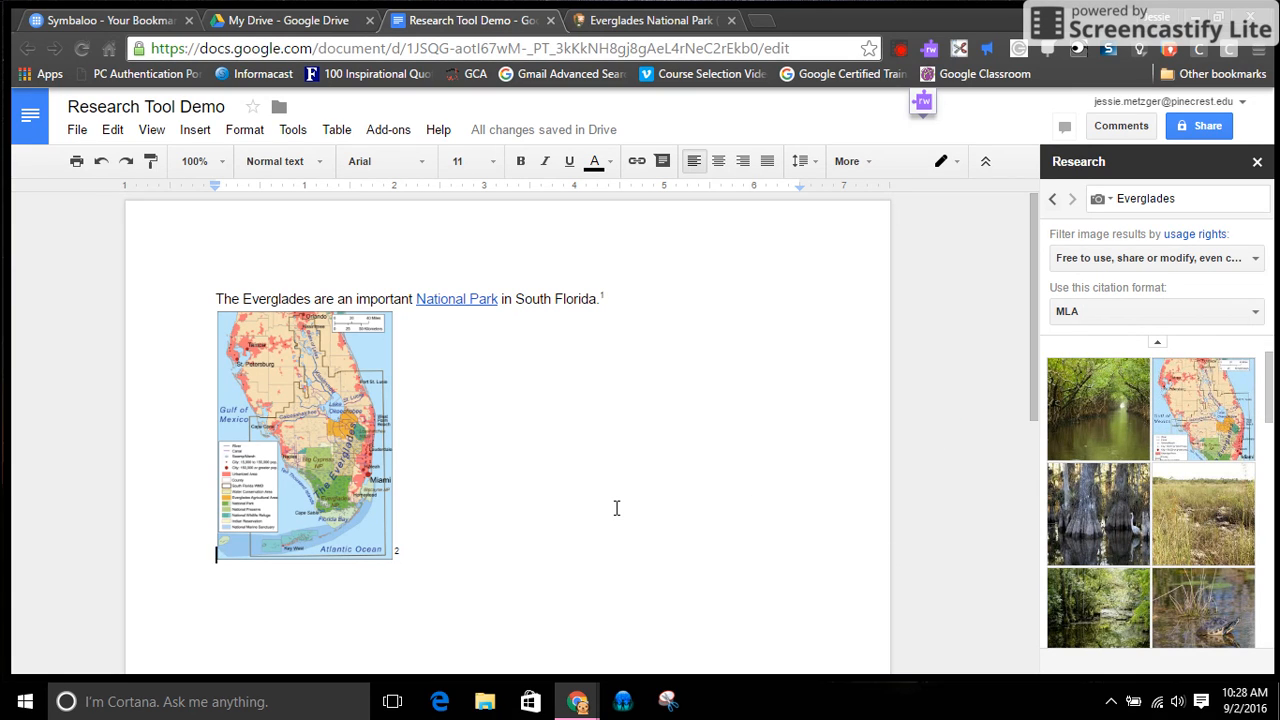
# Below the map, write "Research tool is available in Google Slides -- it does not include the ability to use citations."
pyautogui.click(613, 540)
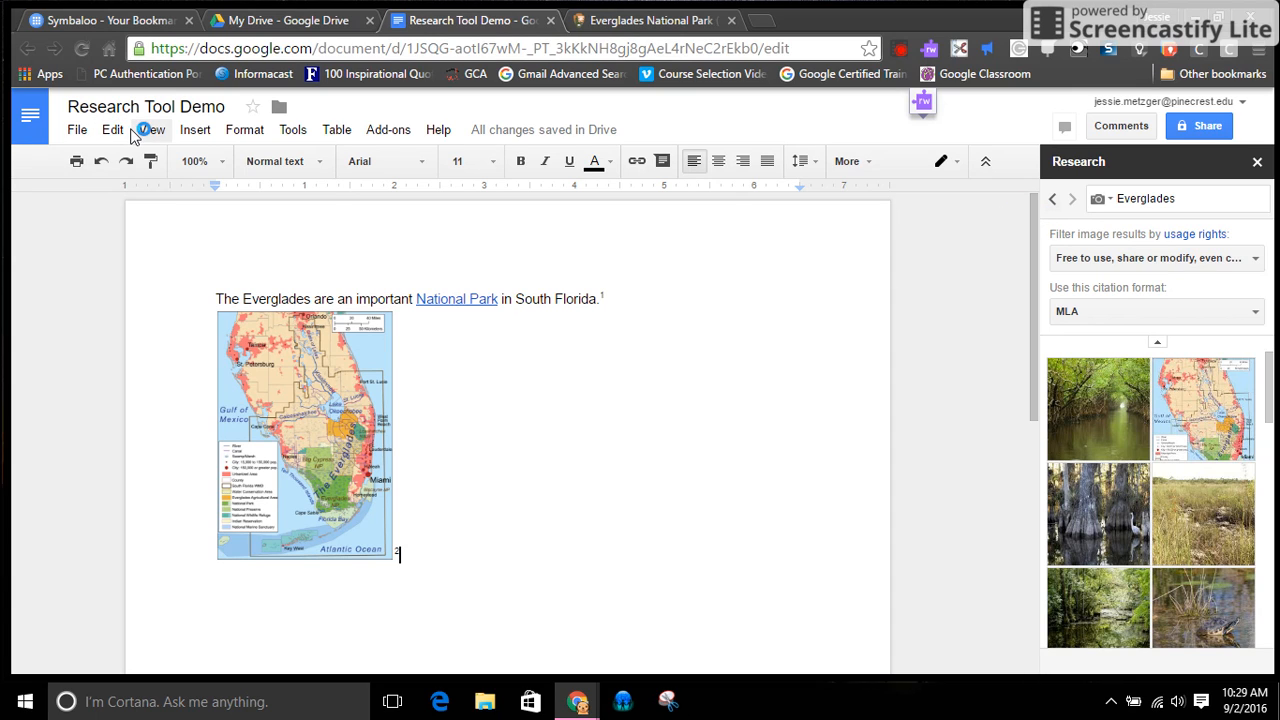
pyautogui.click(293, 133)
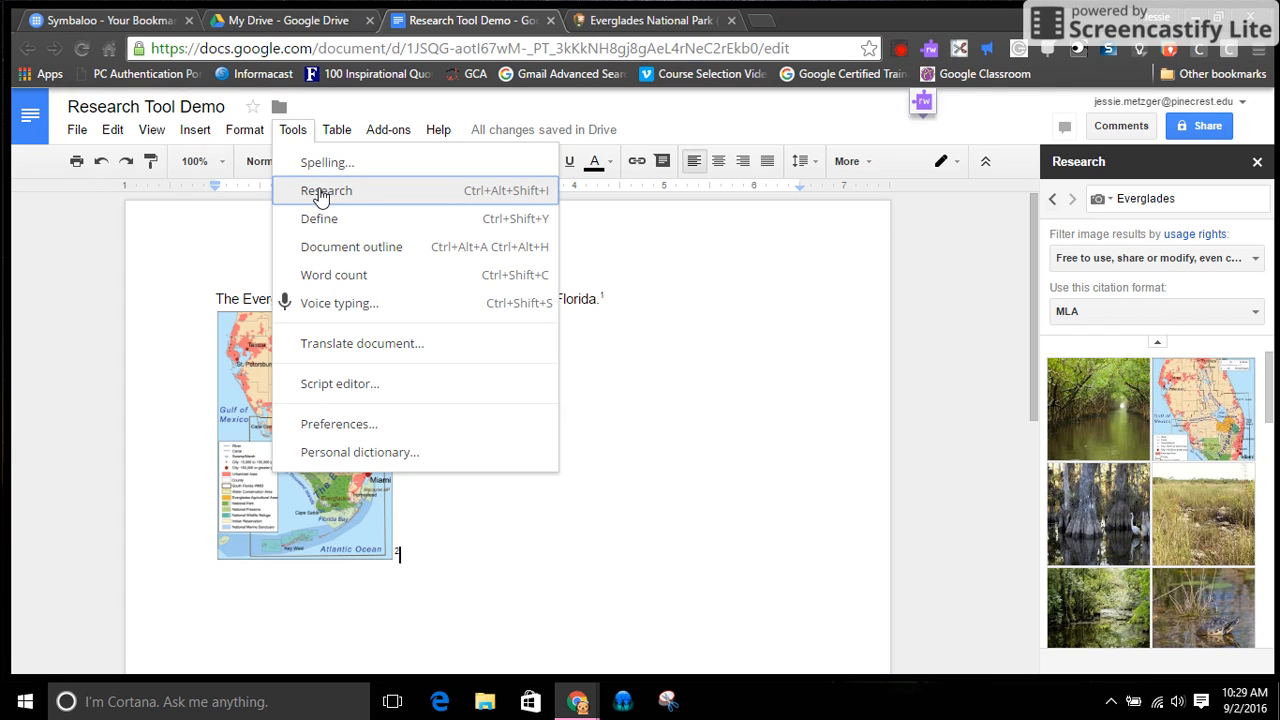
pyautogui.click(690, 524)
pyautogui.press('Return')
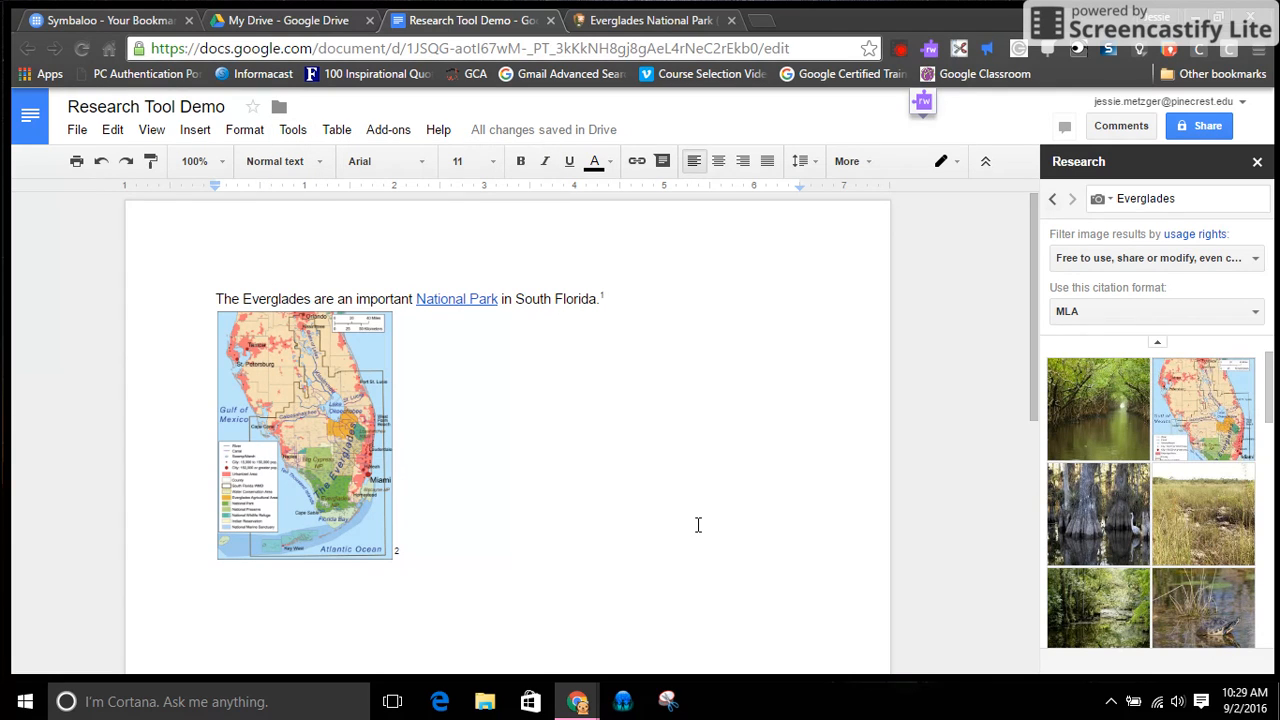
pyautogui.write('Researc')
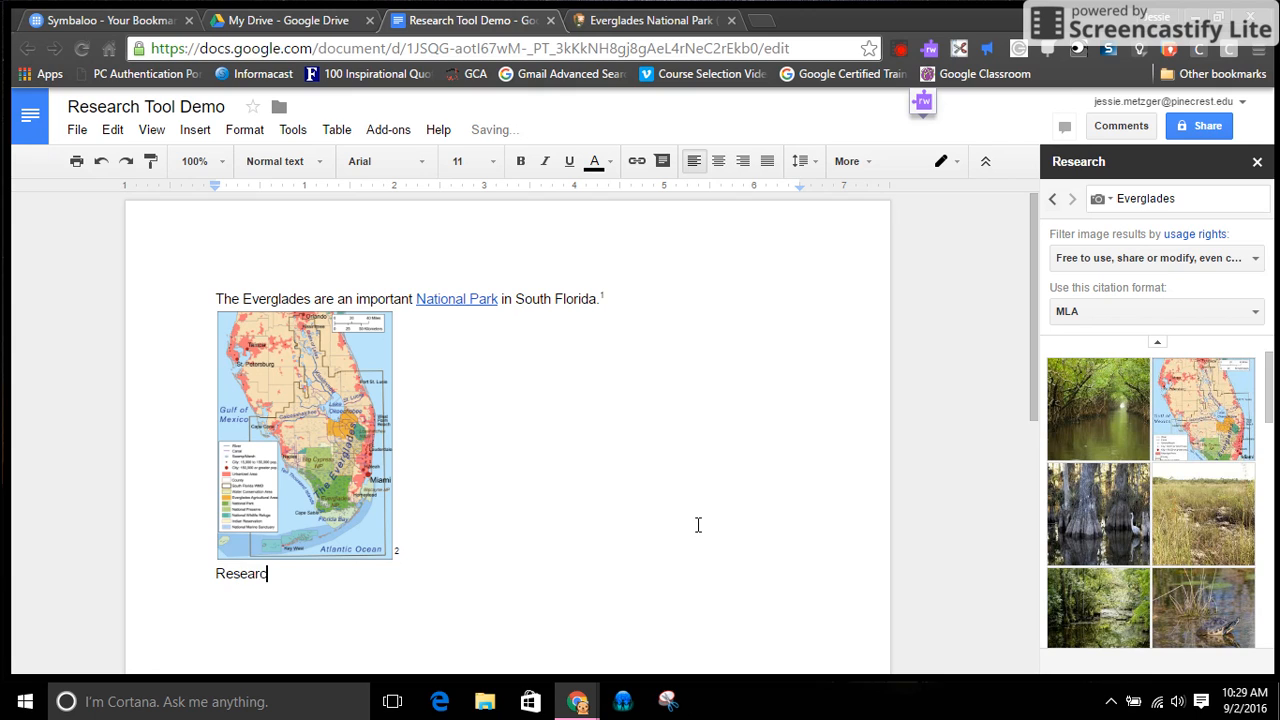
pyautogui.write('h tool is available in ')
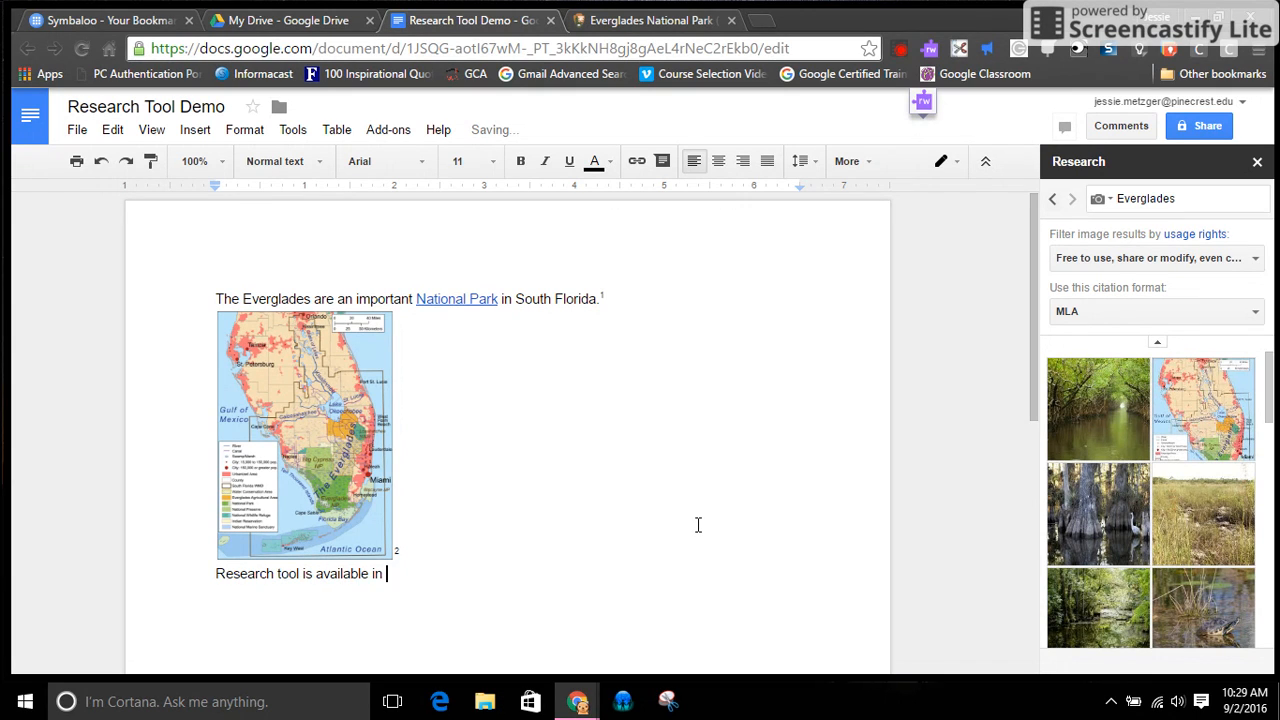
pyautogui.write('Google Slides -- it does')
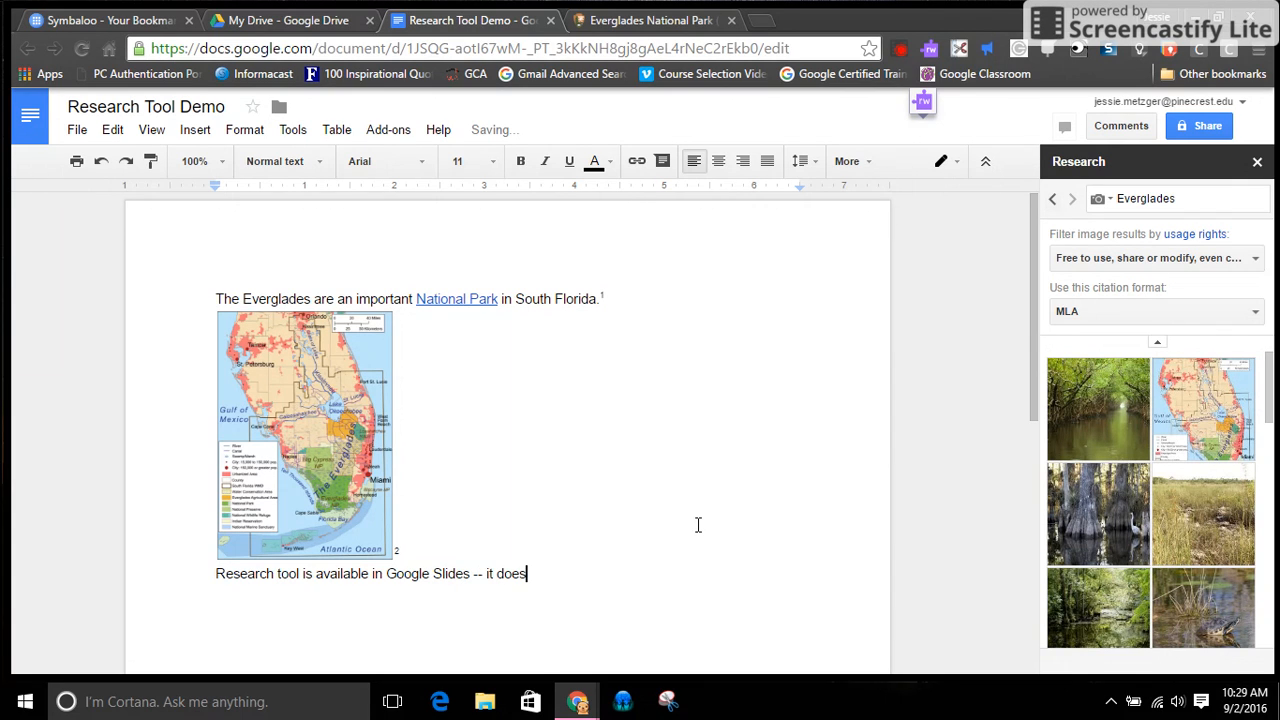
pyautogui.write(' not include the ability to u')
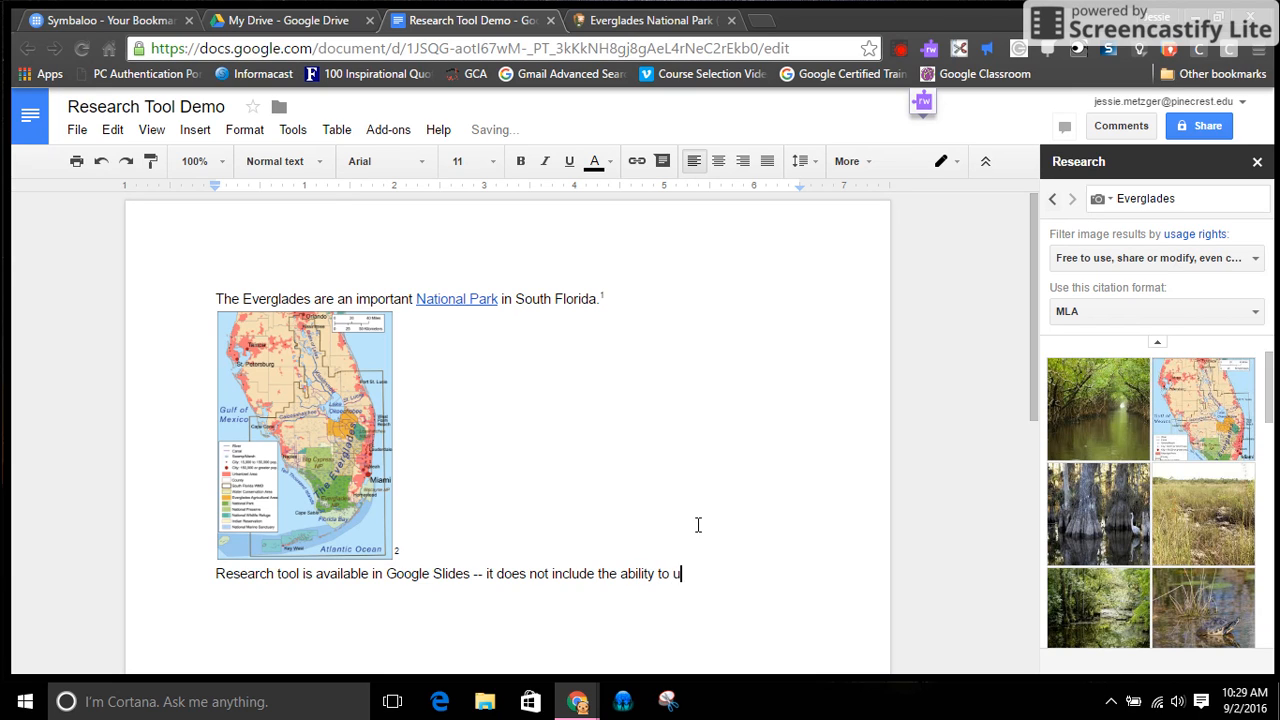
pyautogui.write('se citations.')
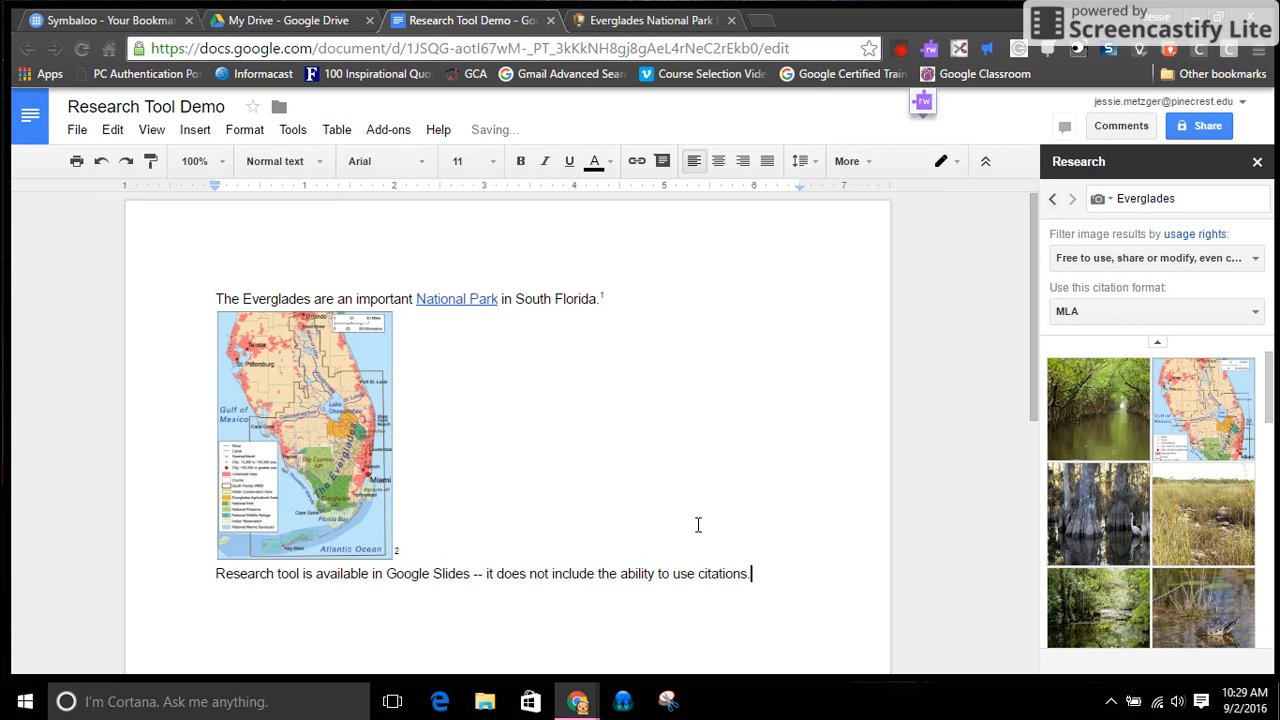